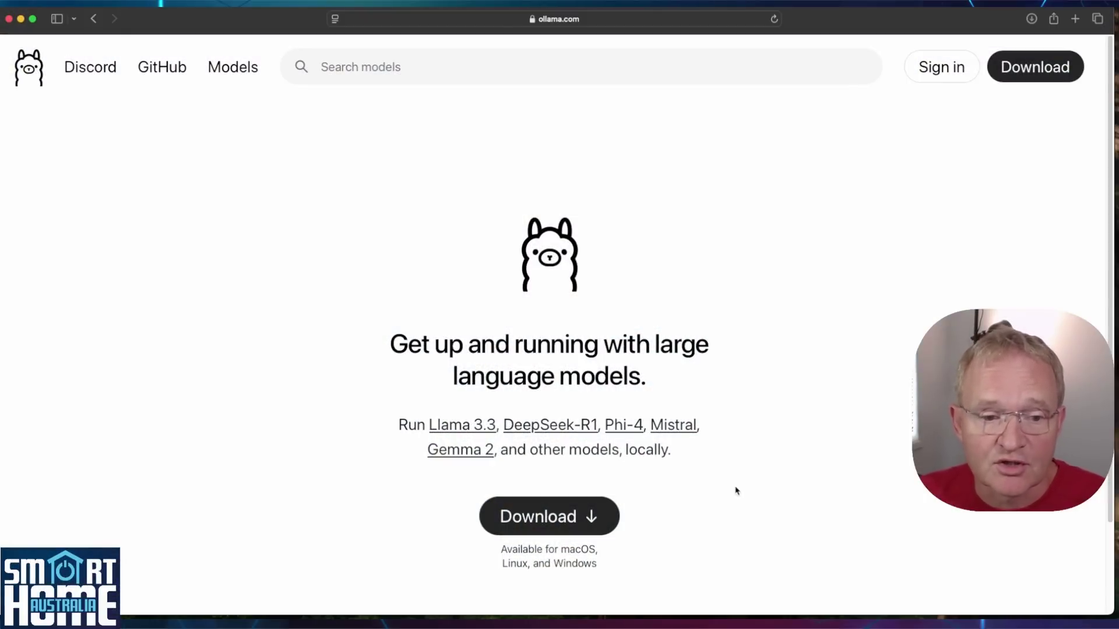
- Download the Ollama macOS installer (about 183.1 MB) and check it in Safari's downloads list
left_click(558, 522)
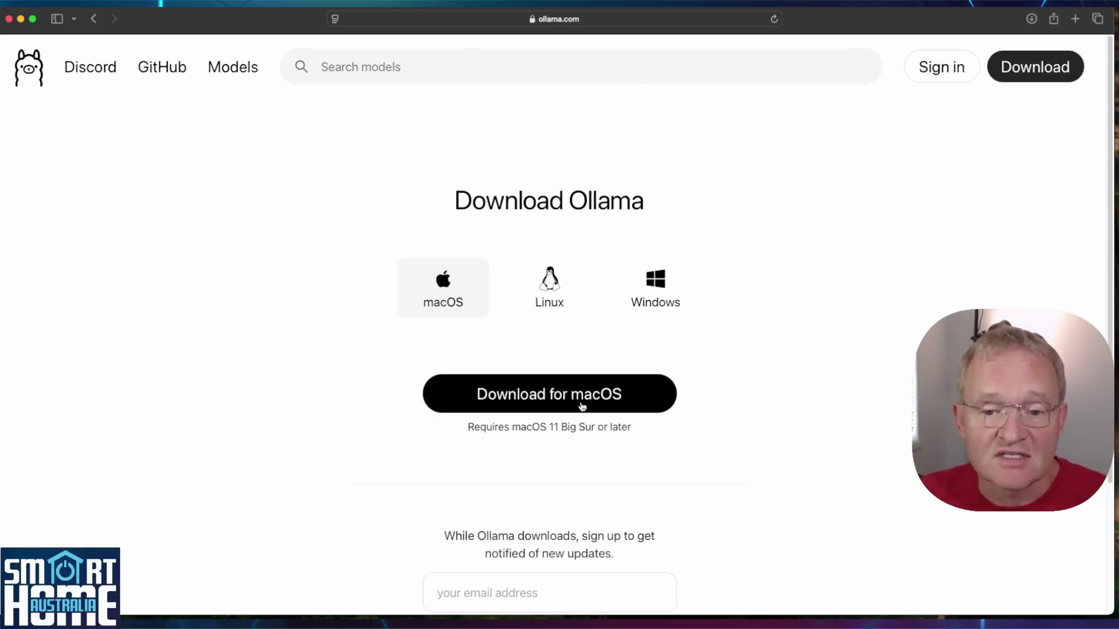
left_click(582, 406)
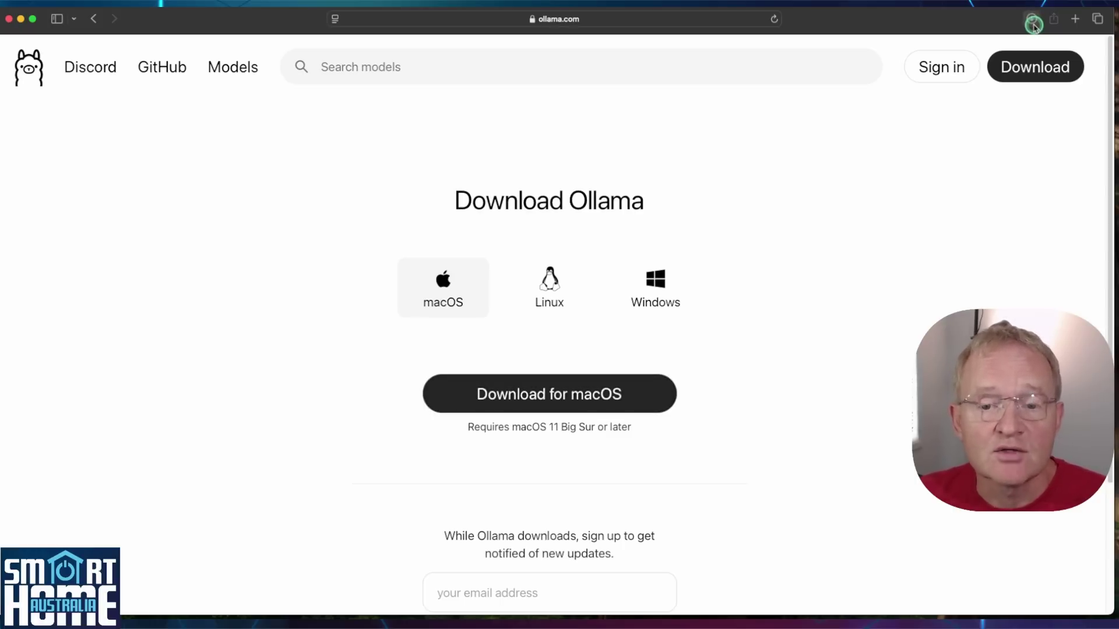
left_click(1033, 23)
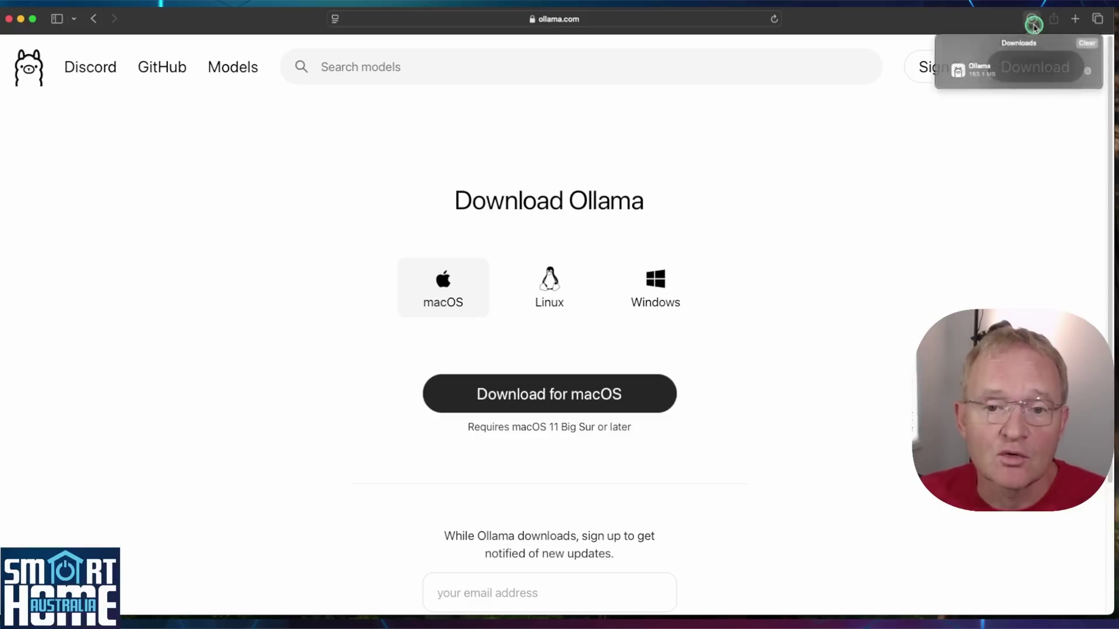
- Install Ollama into Applications with its command-line tool, authorising with the admin password
double_click(993, 80)
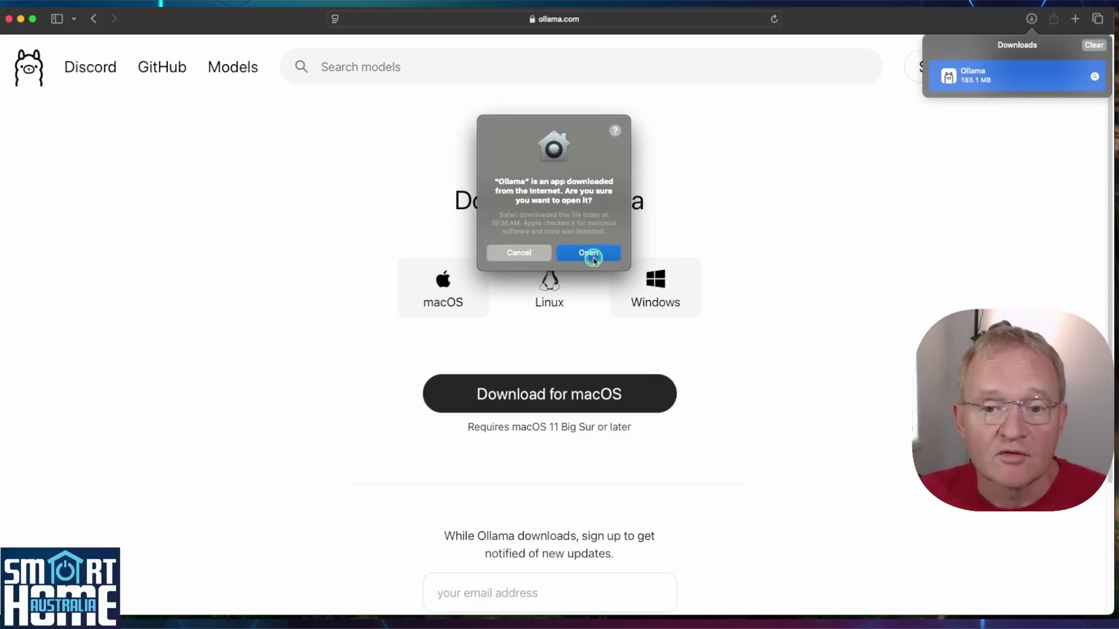
left_click(590, 254)
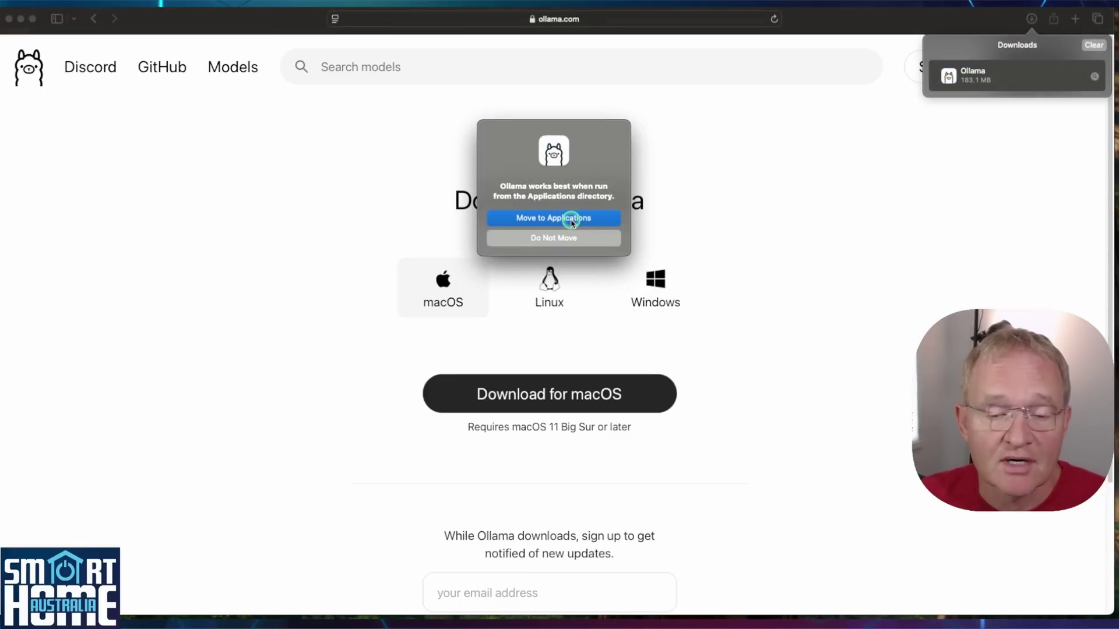
left_click(570, 220)
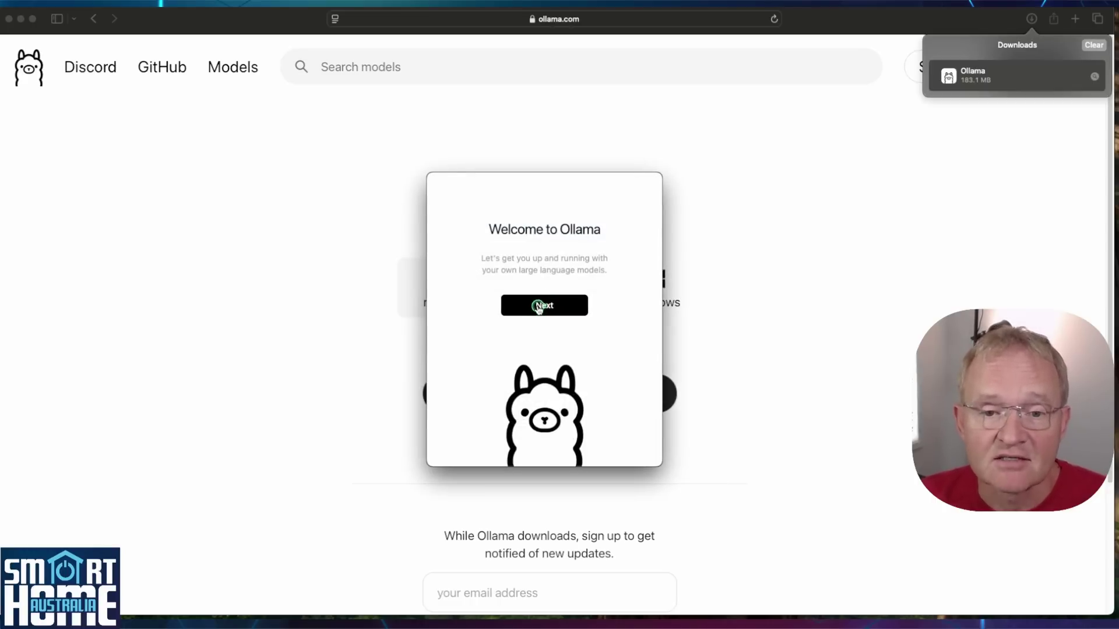
left_click(539, 306)
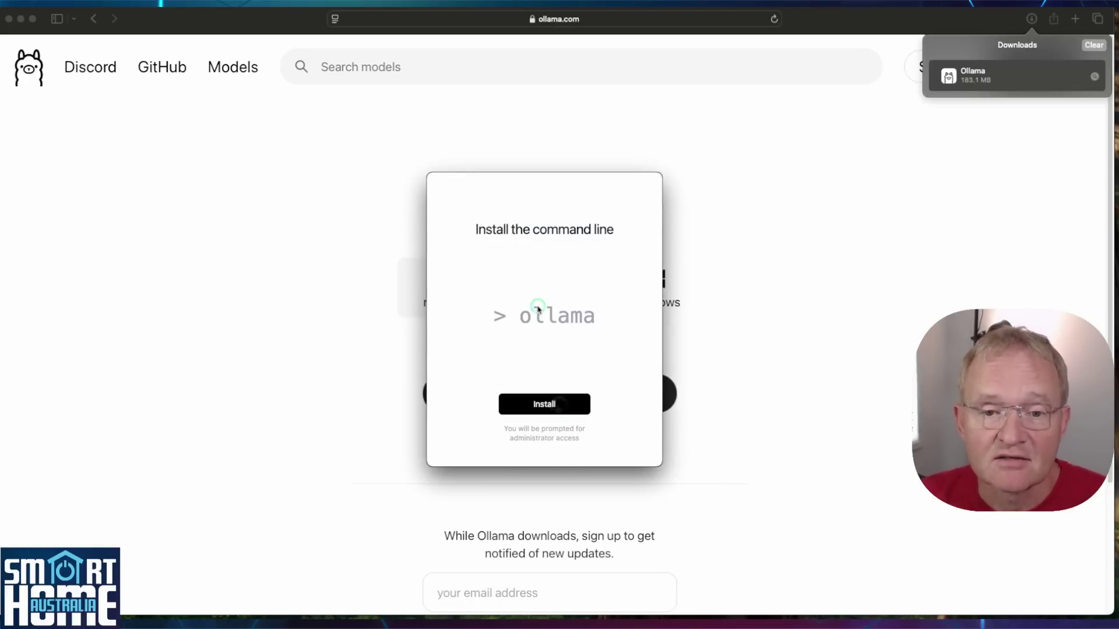
left_click(559, 406)
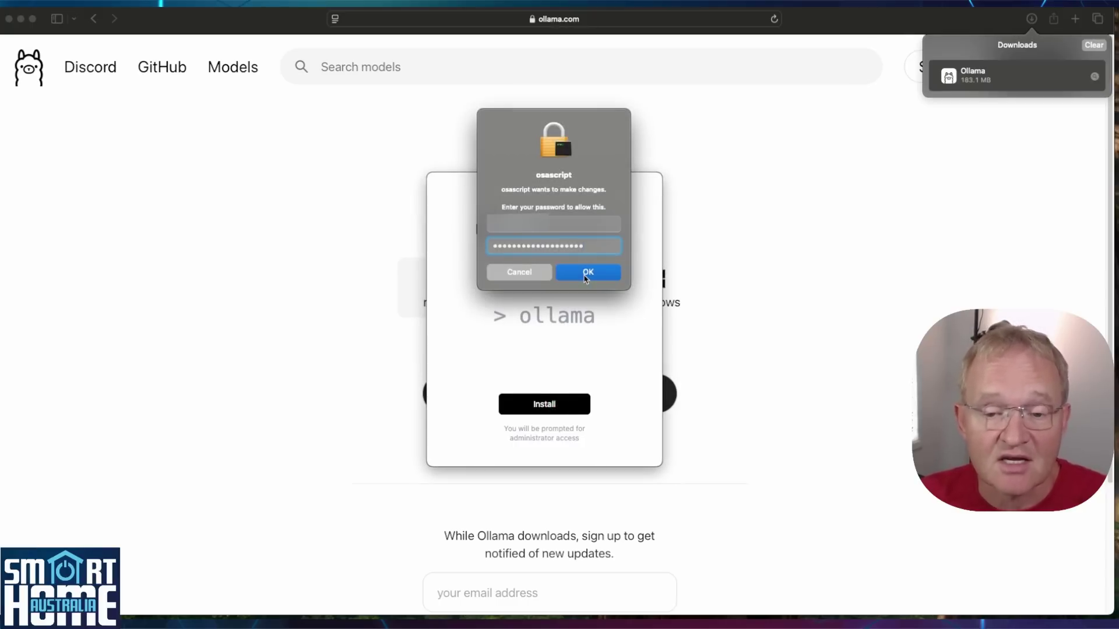
left_click(586, 278)
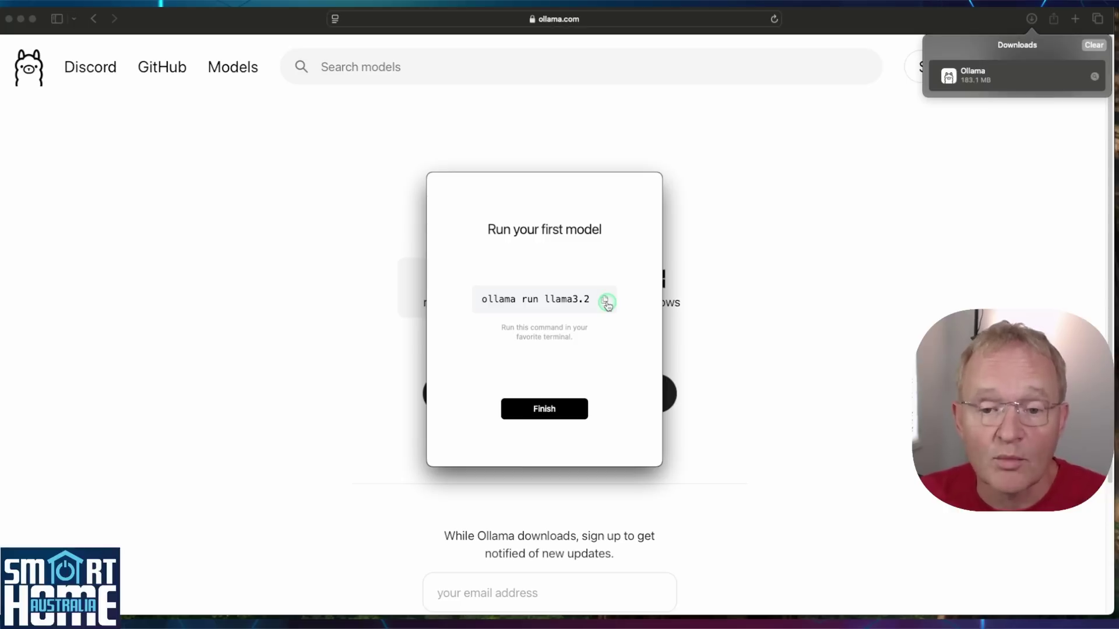
left_click(558, 417)
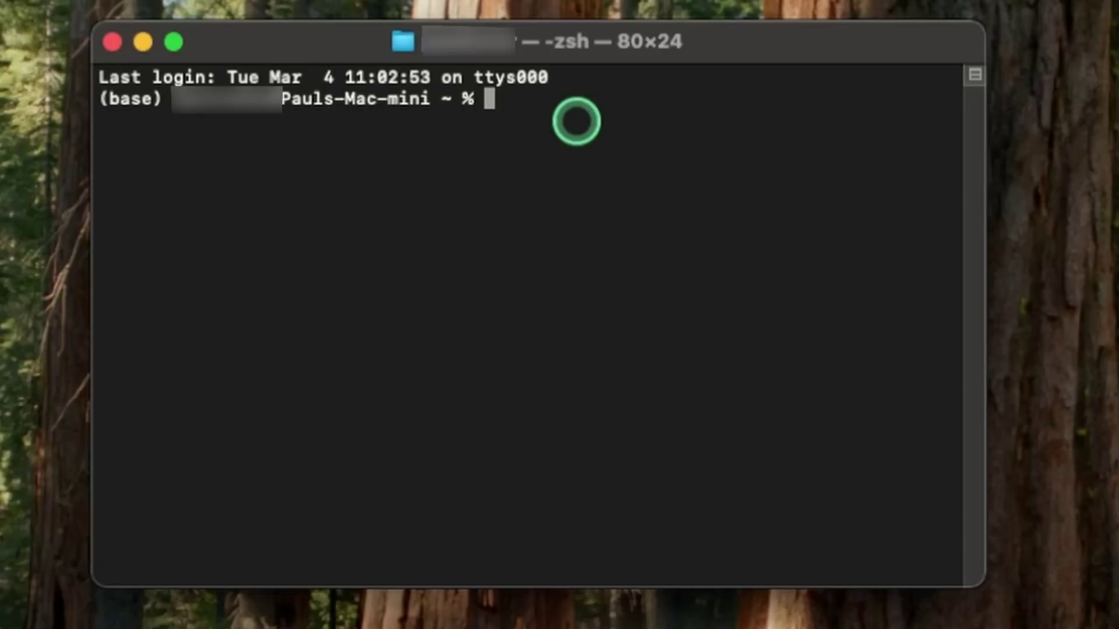
- Run 'ollama run llama3.2' to pull the llama3.2 model, then close Terminal
key("super+v")
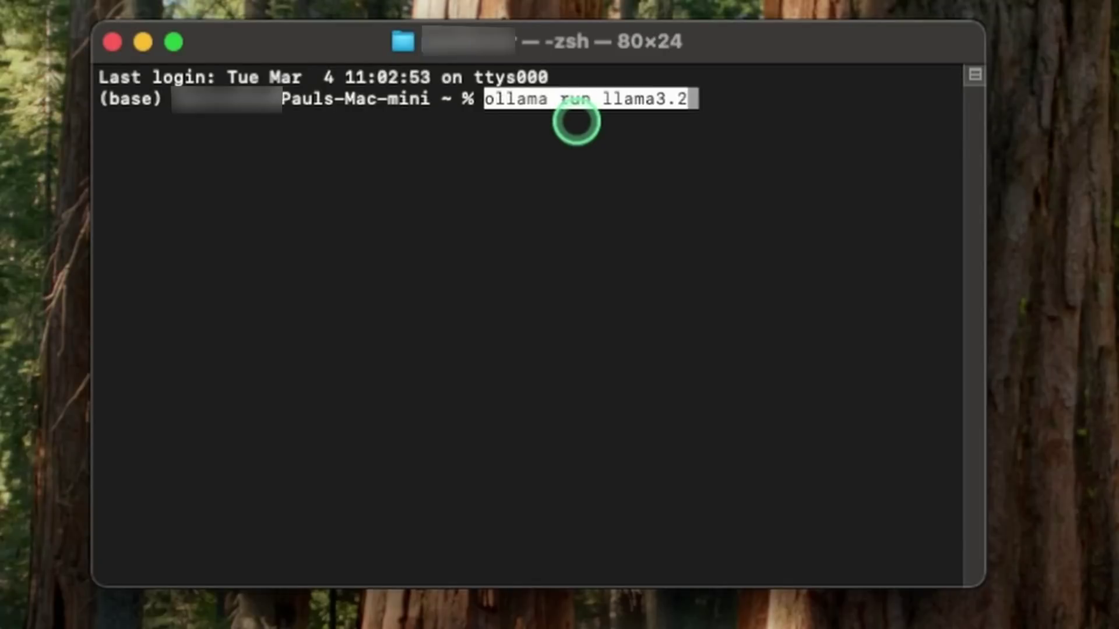
key("Return")
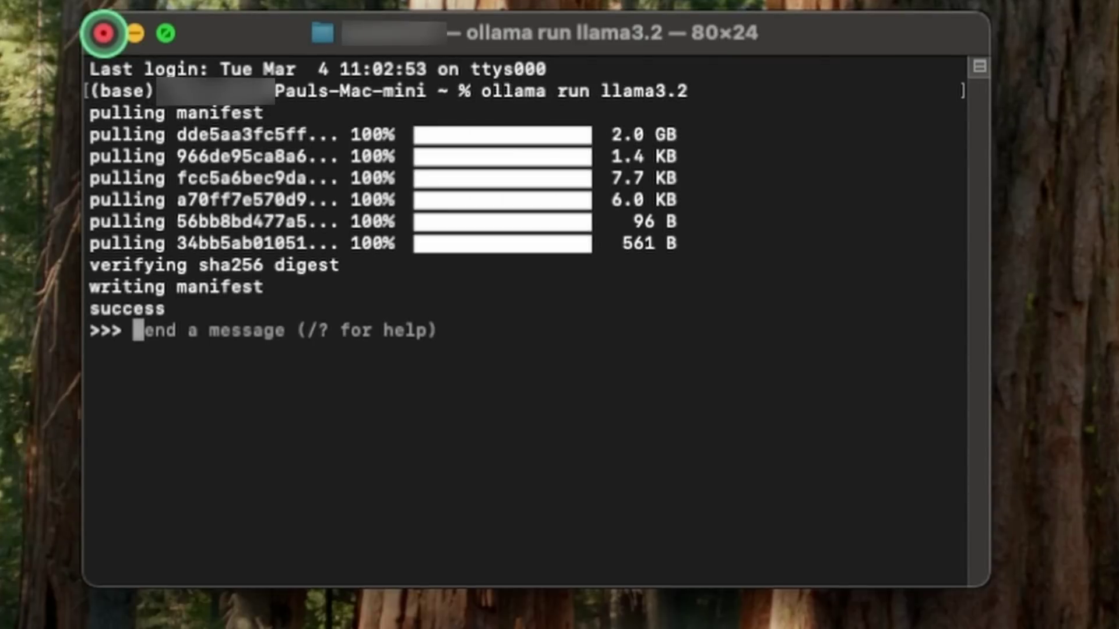
left_click(104, 34)
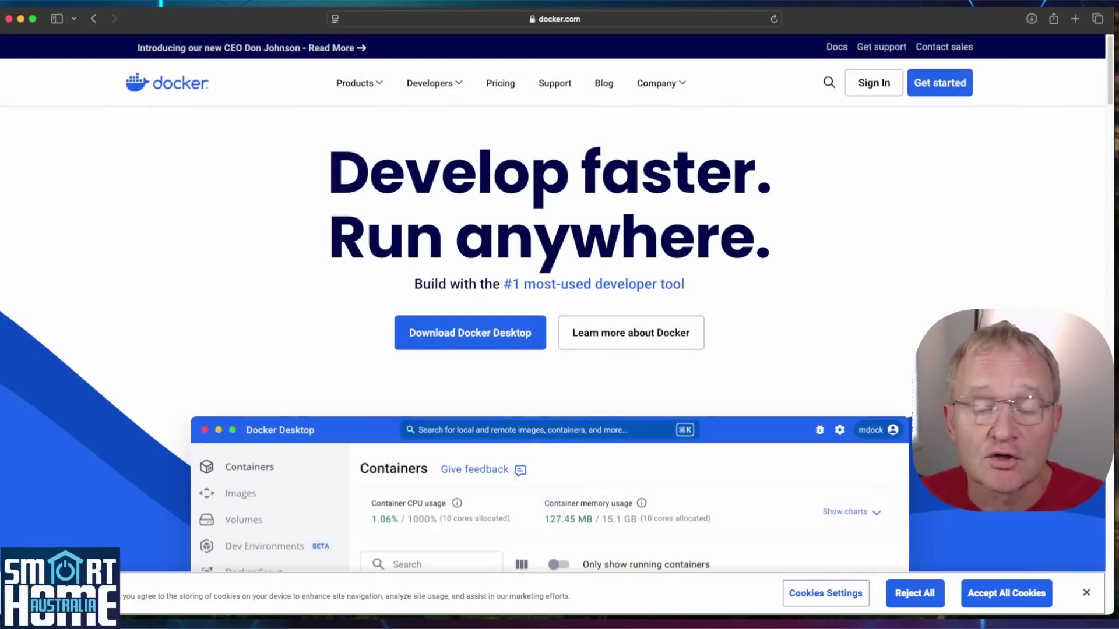
- Download Docker Desktop for Apple Silicon Macs as Docker.dmg (685.1 MB)
left_click(456, 335)
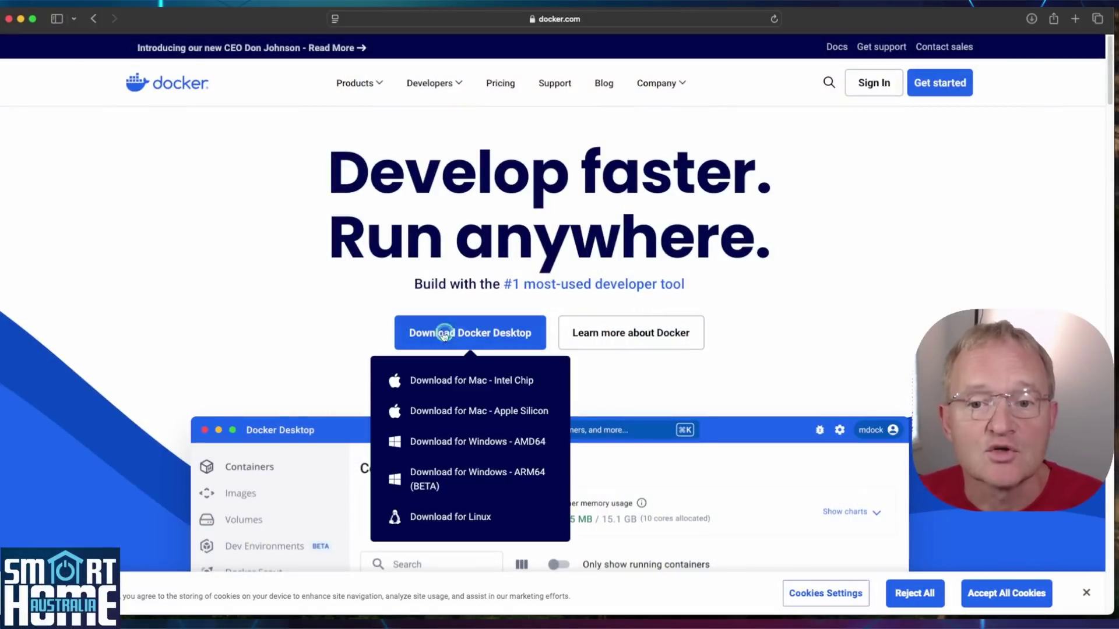
left_click(476, 425)
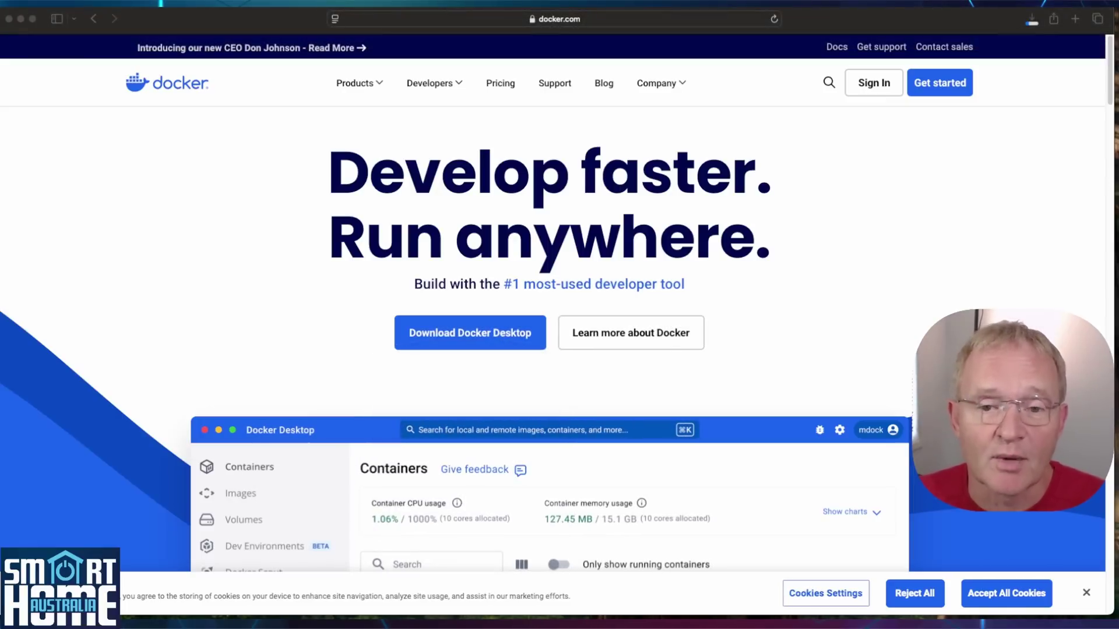
left_click(1033, 22)
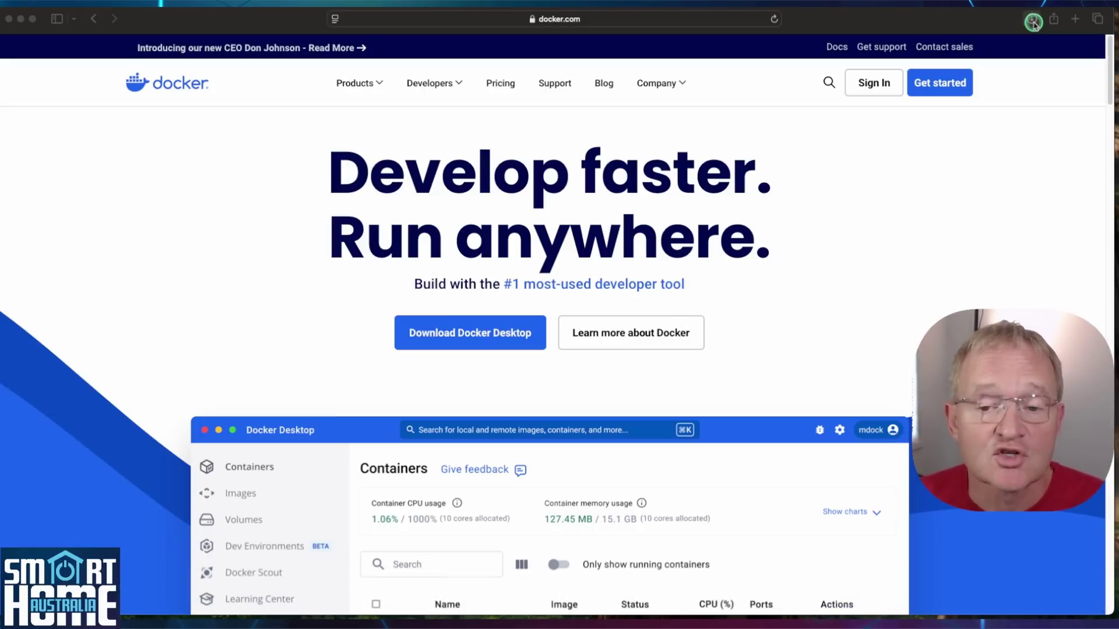
left_click(1033, 21)
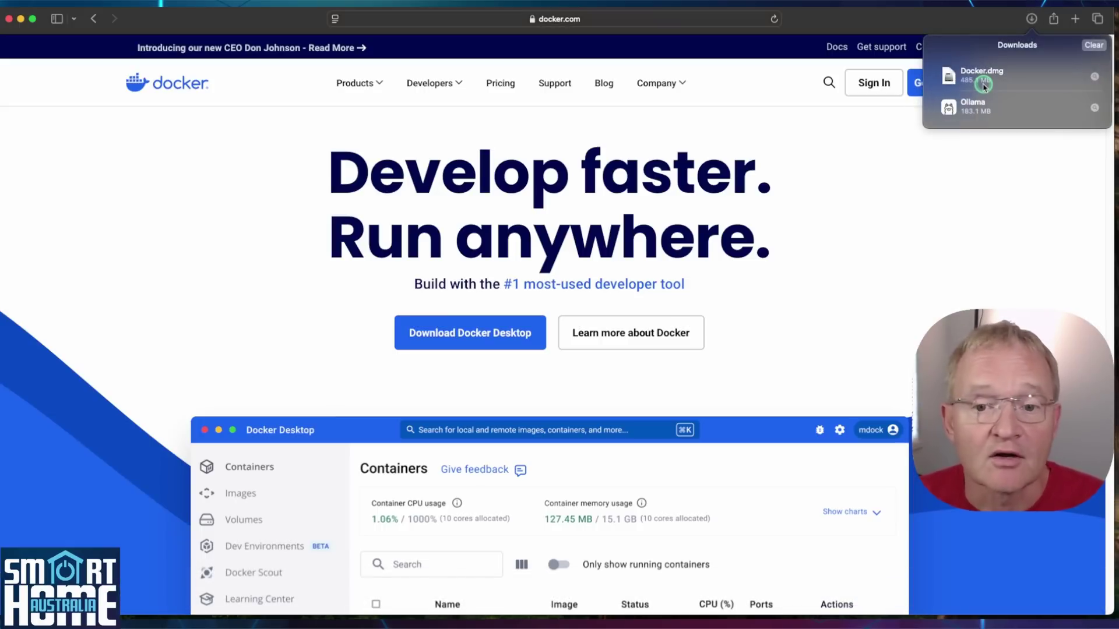
- Open Docker.dmg and drag Docker into the Applications folder
double_click(984, 86)
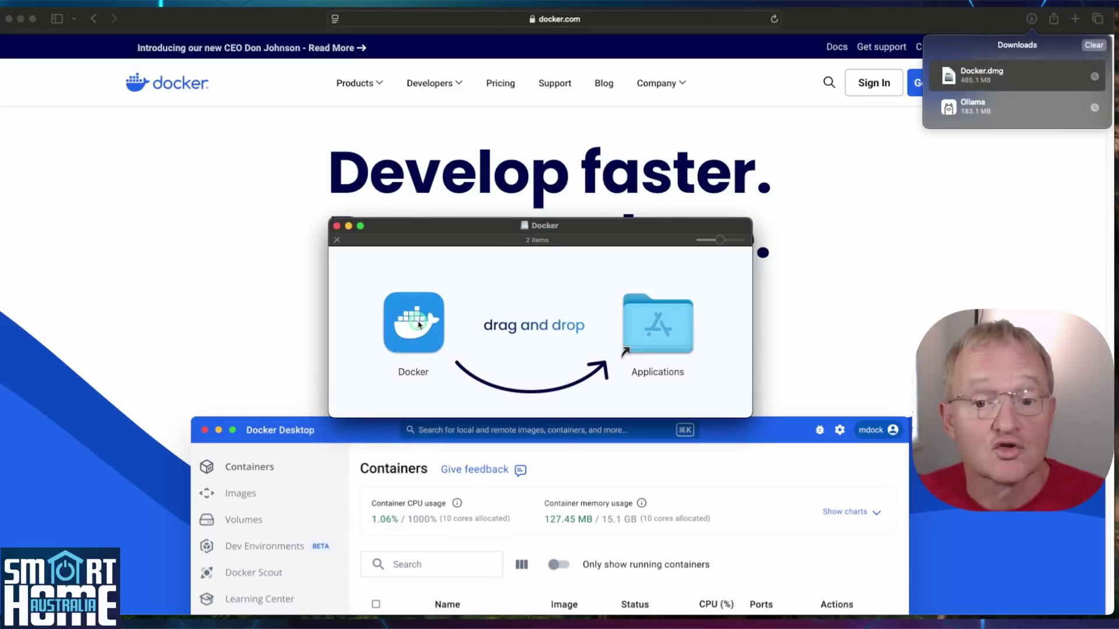
left_click_drag(419, 325, 647, 335)
left_click_drag(647, 335, 647, 335)
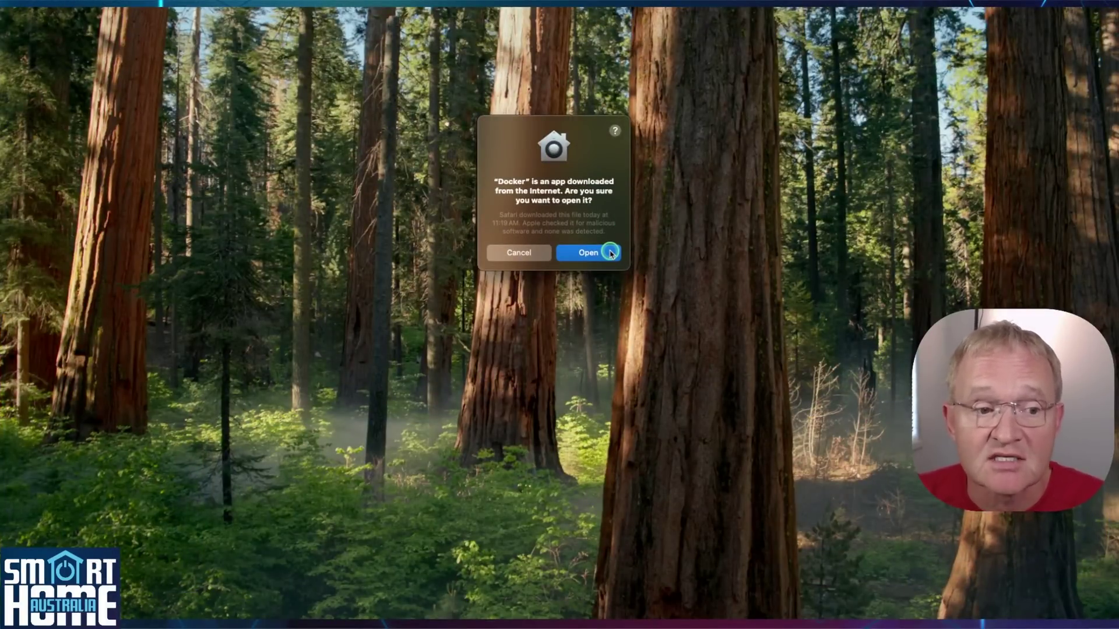
- Launch Docker with privileged access, sign up for a Docker account and skip the welcome survey
left_click(610, 253)
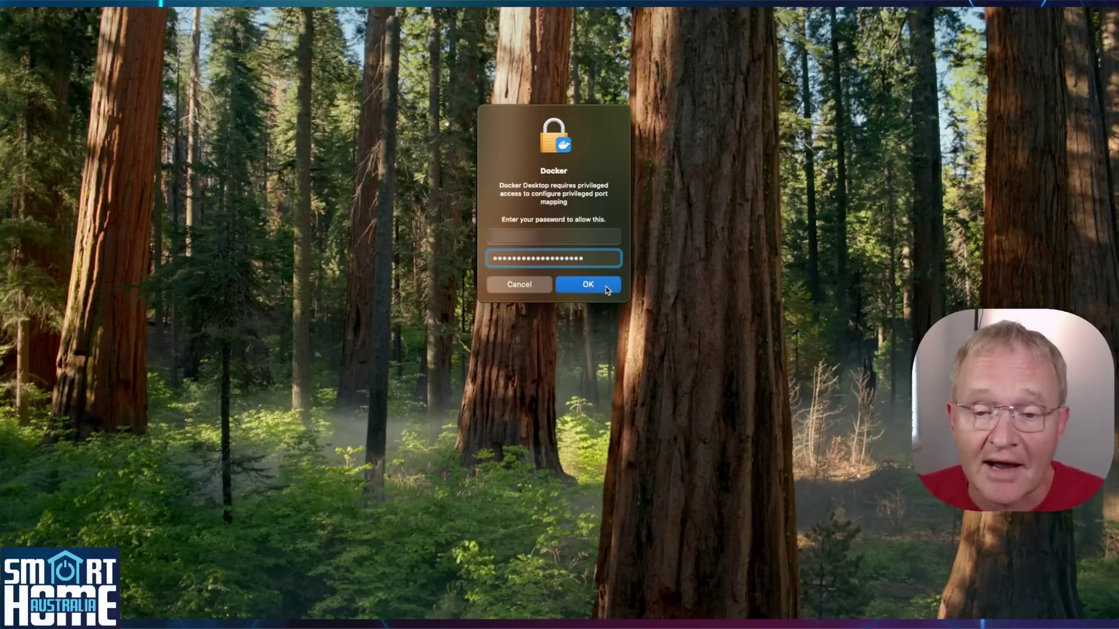
left_click(588, 284)
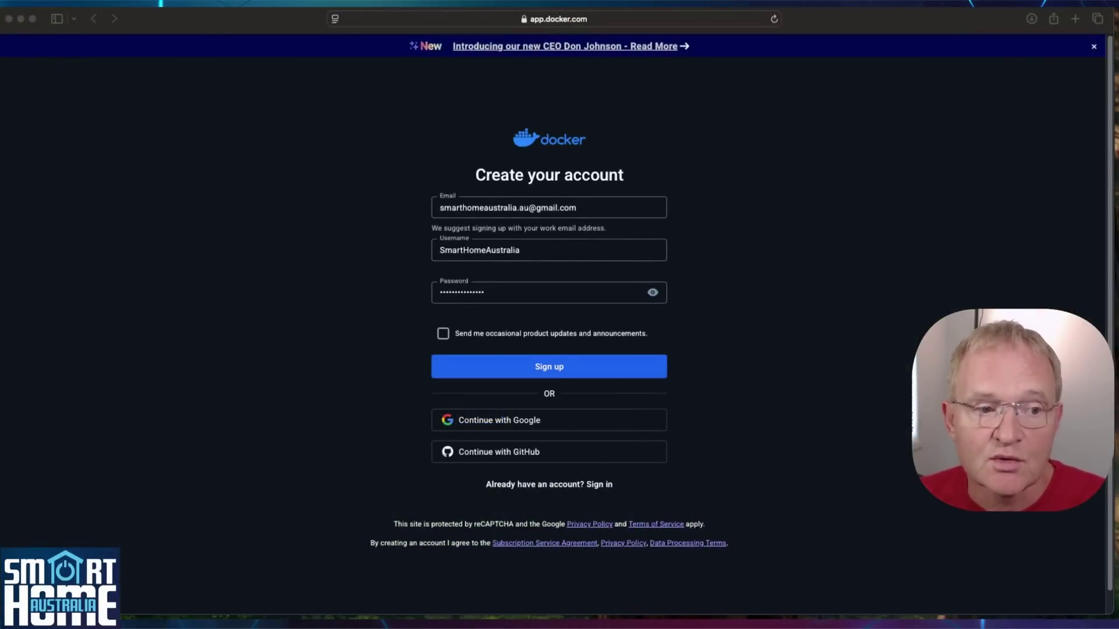
left_click(559, 367)
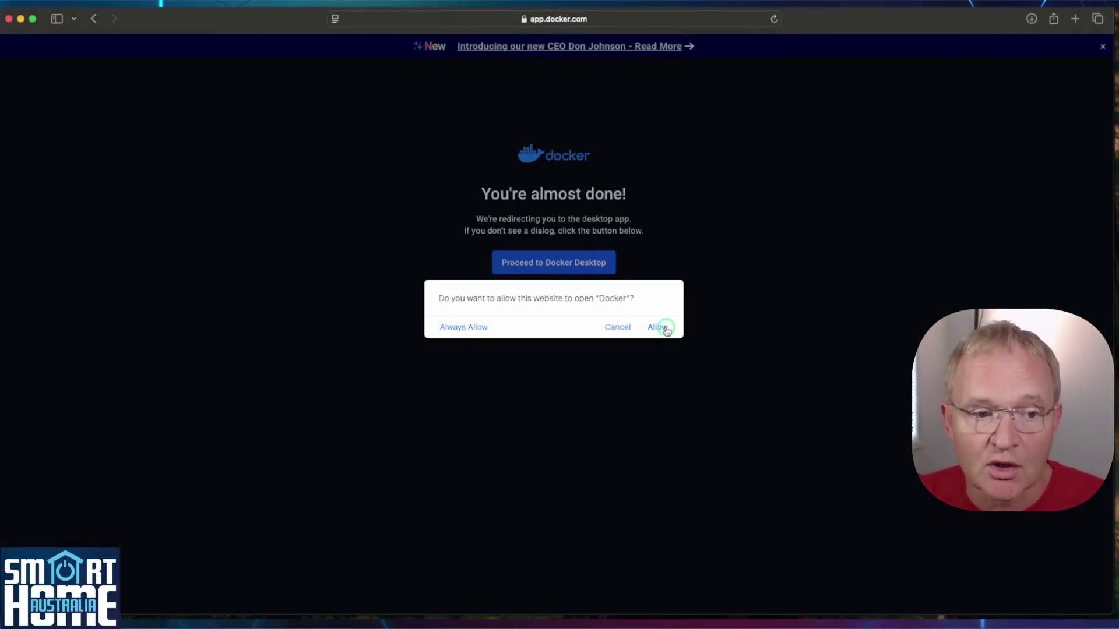
left_click(659, 327)
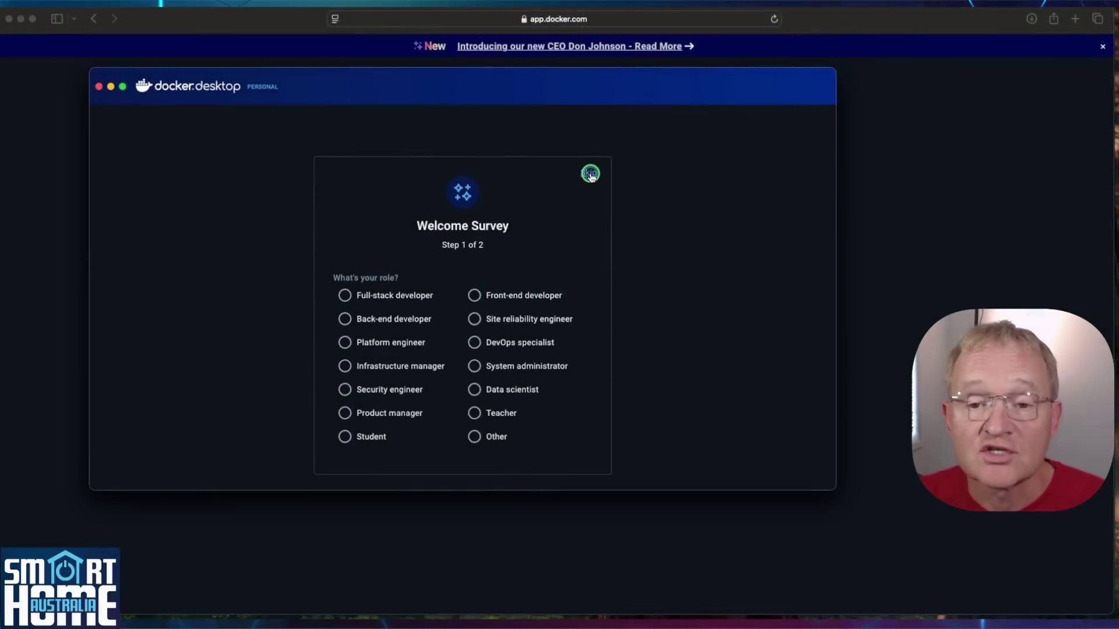
left_click(591, 174)
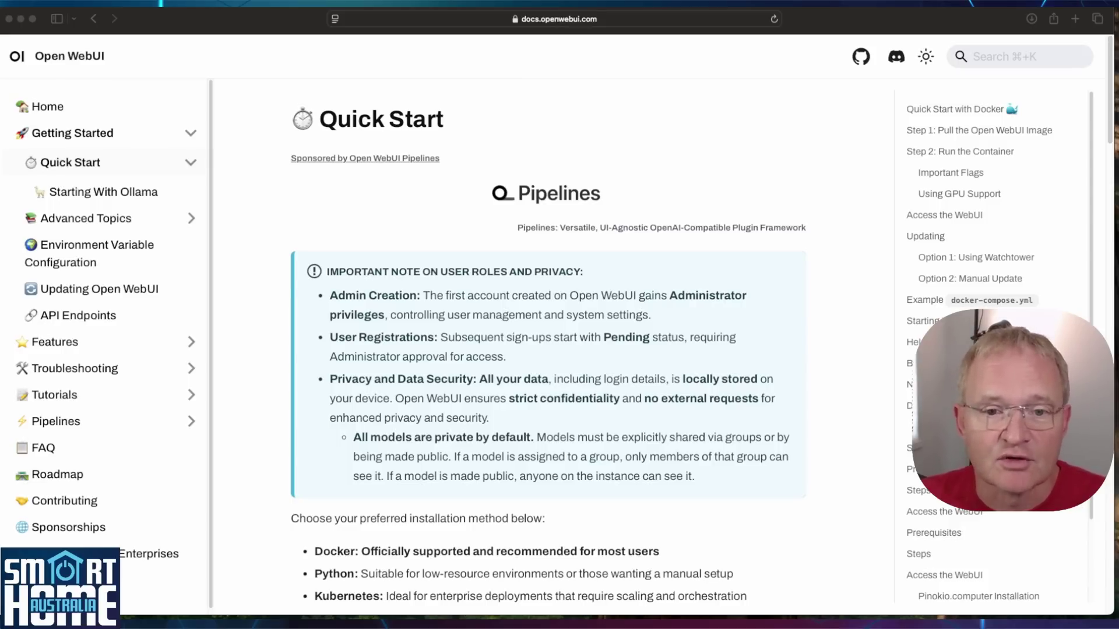
- Run the docs' docker pull and docker run commands to start open-webui on port 3000:8080
scroll(415, 286, "down", 10)
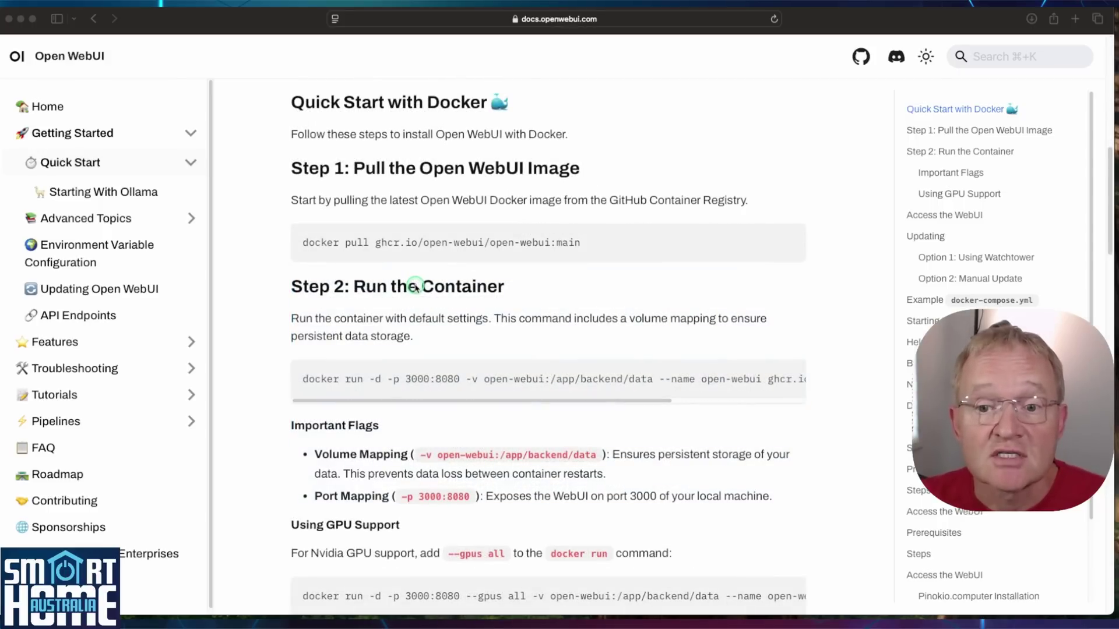
left_click(415, 285)
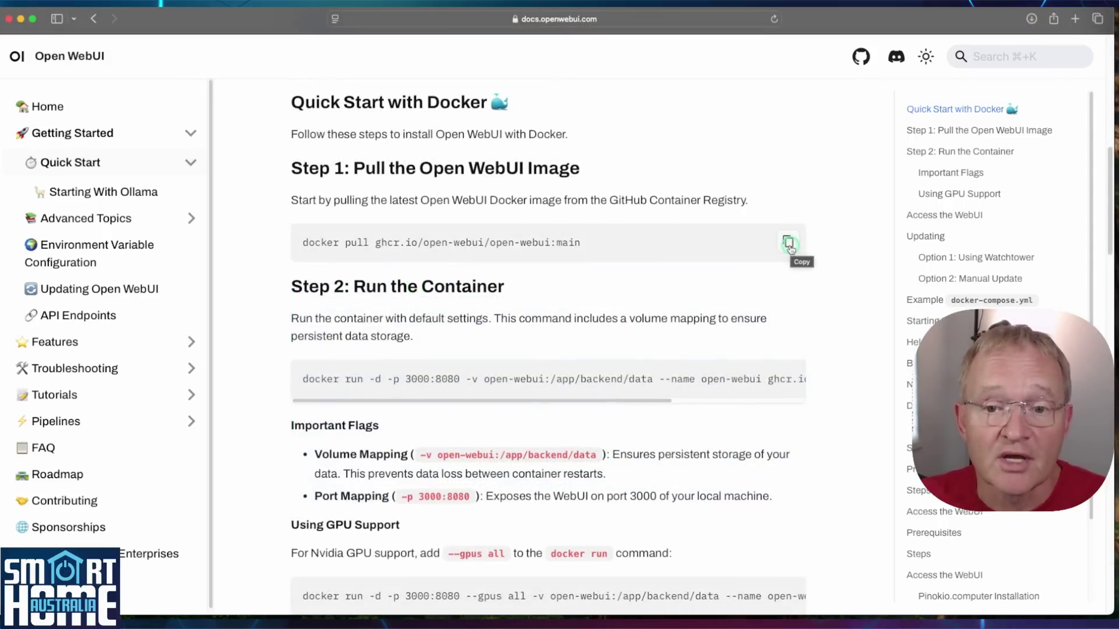
left_click(789, 243)
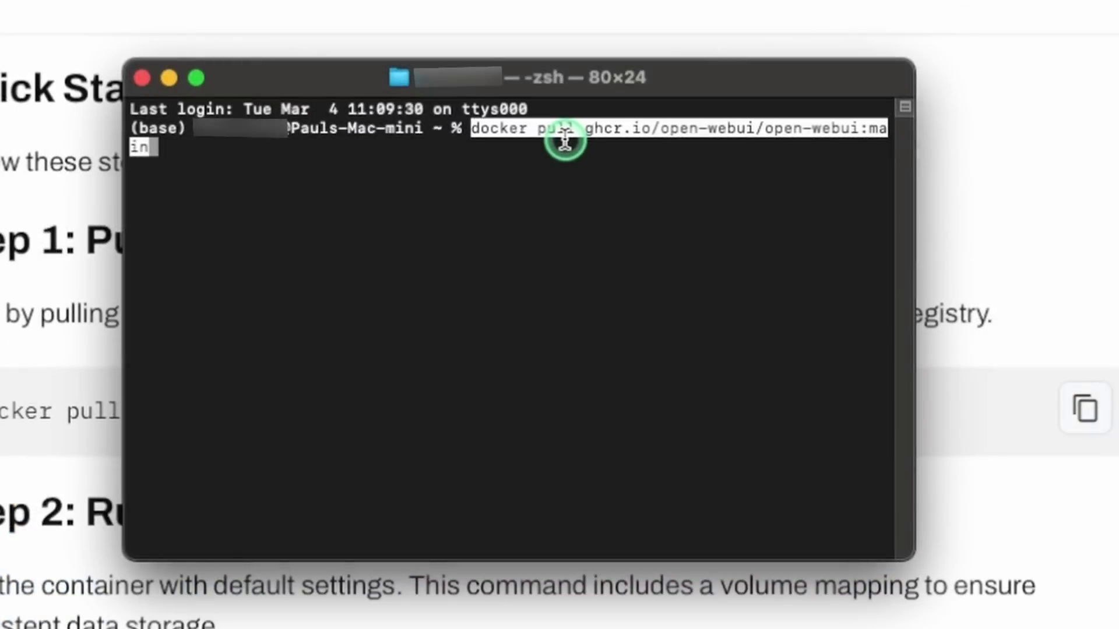
key("Return")
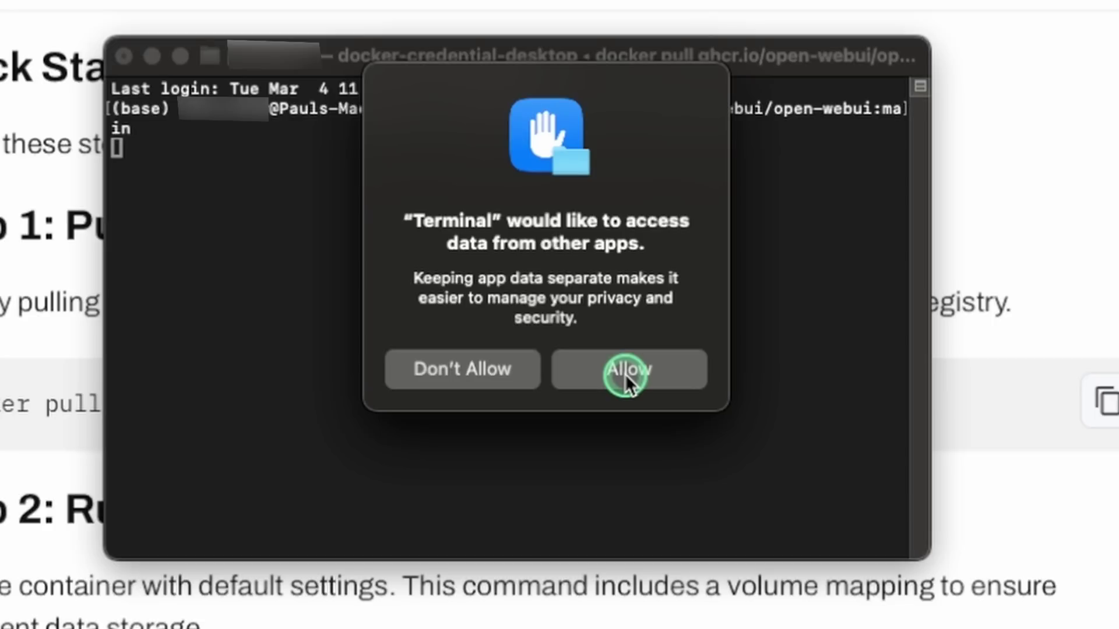
left_click(625, 374)
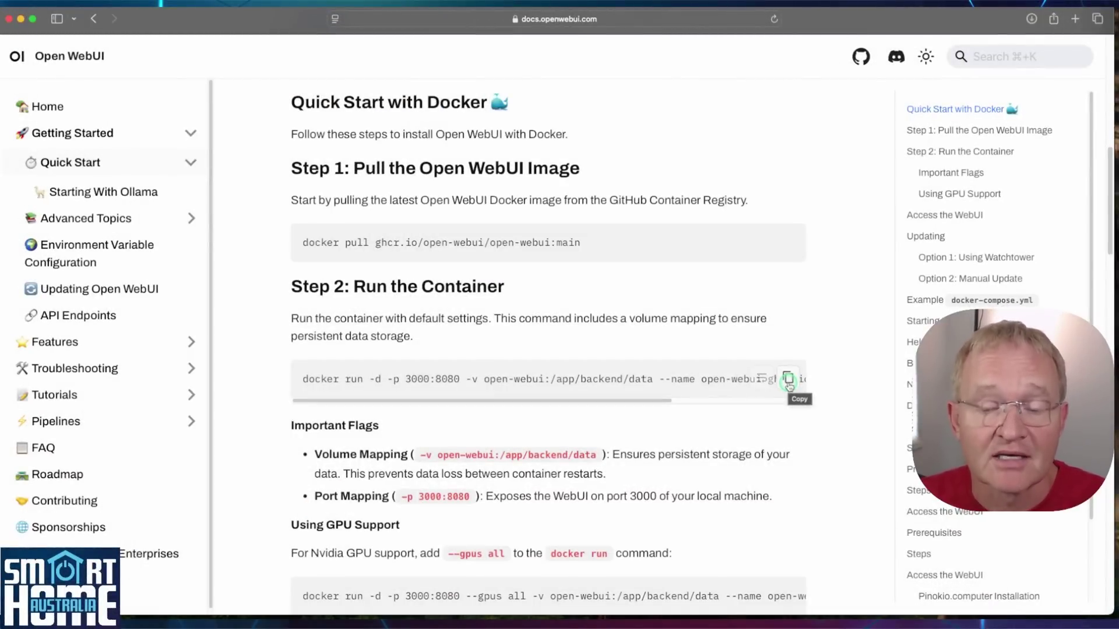
left_click(788, 379)
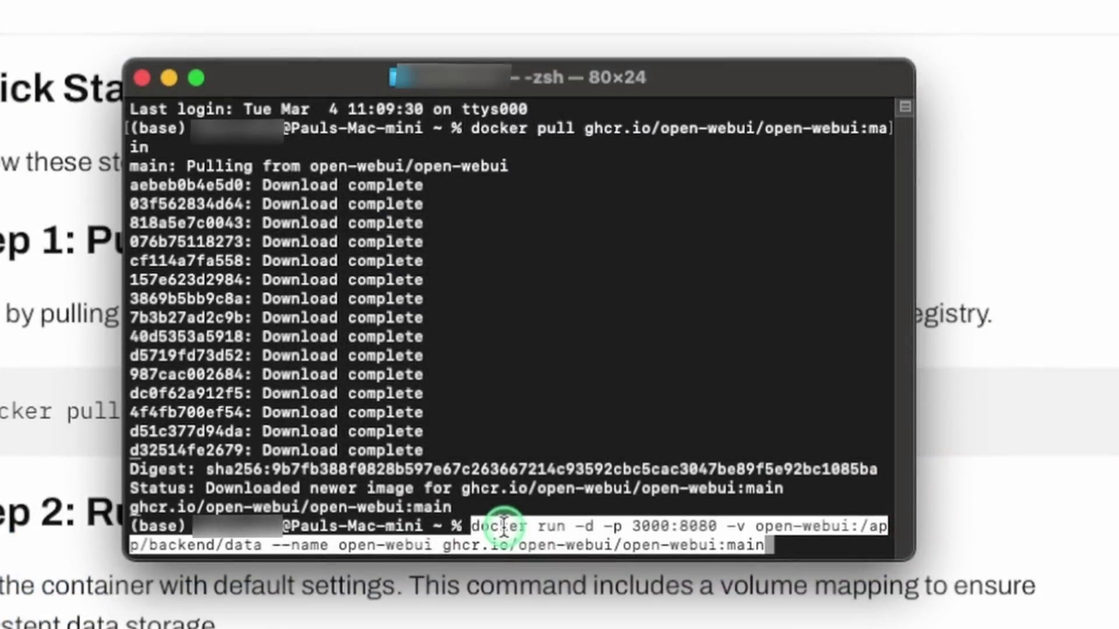
key("Return")
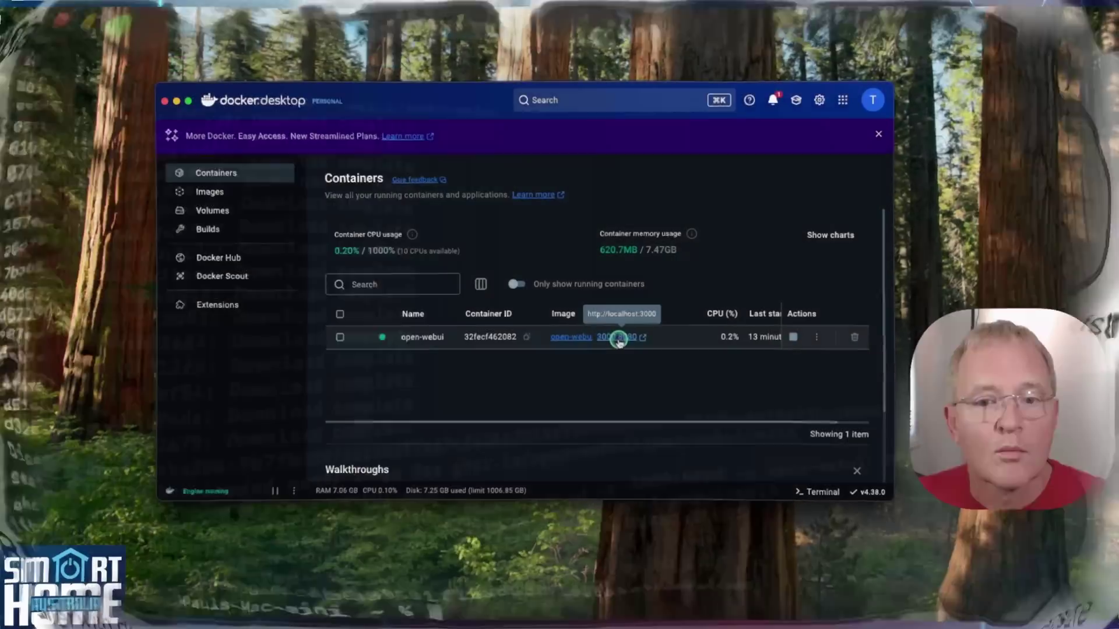
- Open the container's port 3000 page and create the Open WebUI admin account
left_click(619, 342)
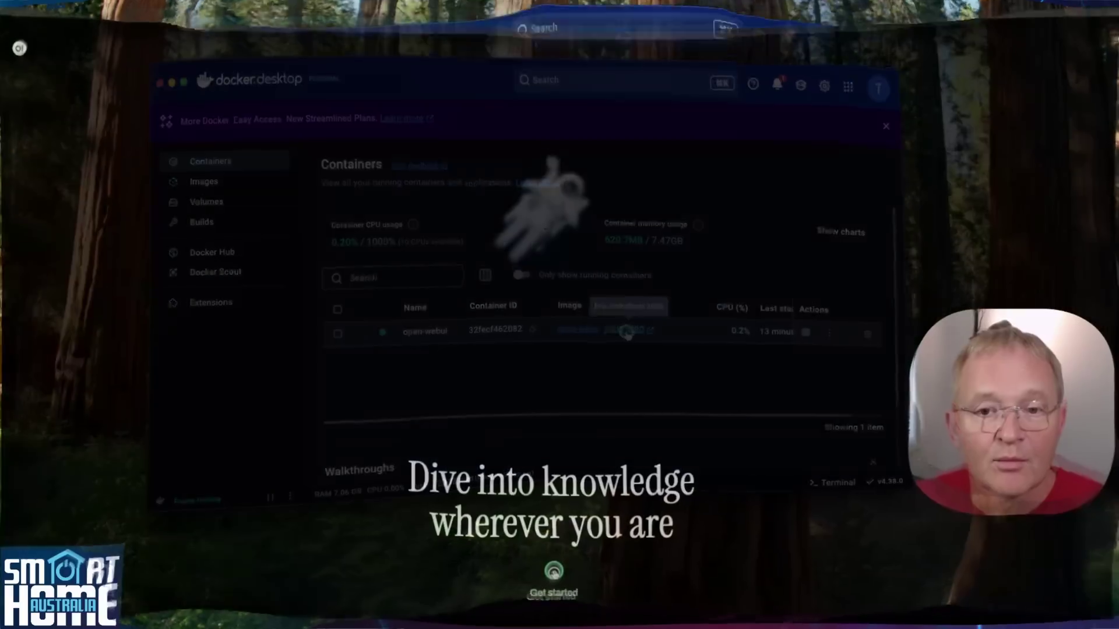
left_click(554, 568)
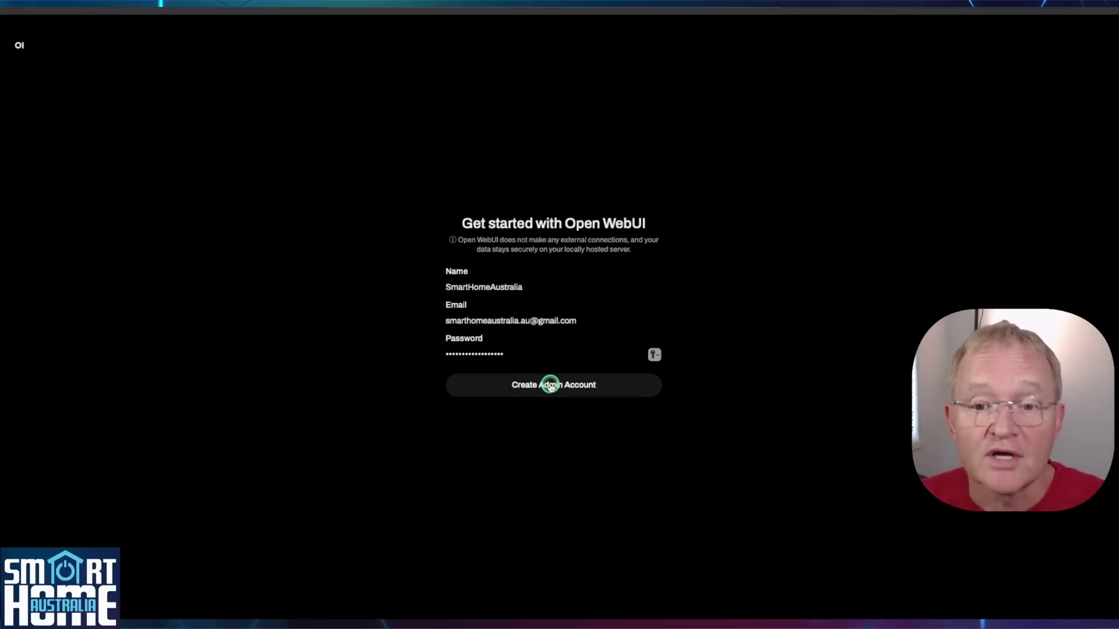
left_click(798, 179)
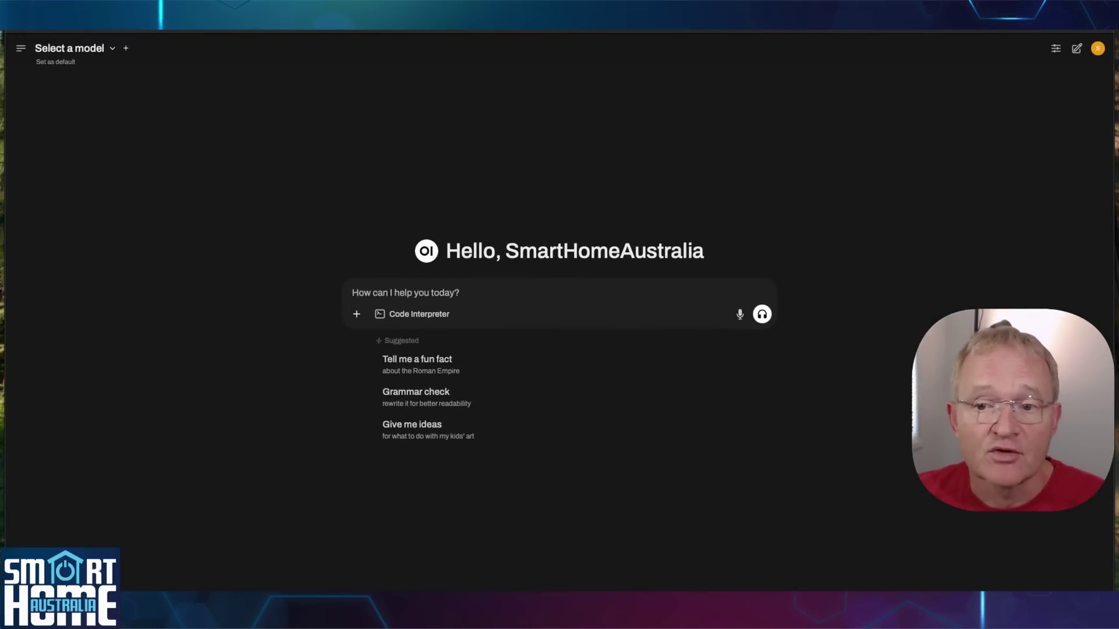
left_click(112, 49)
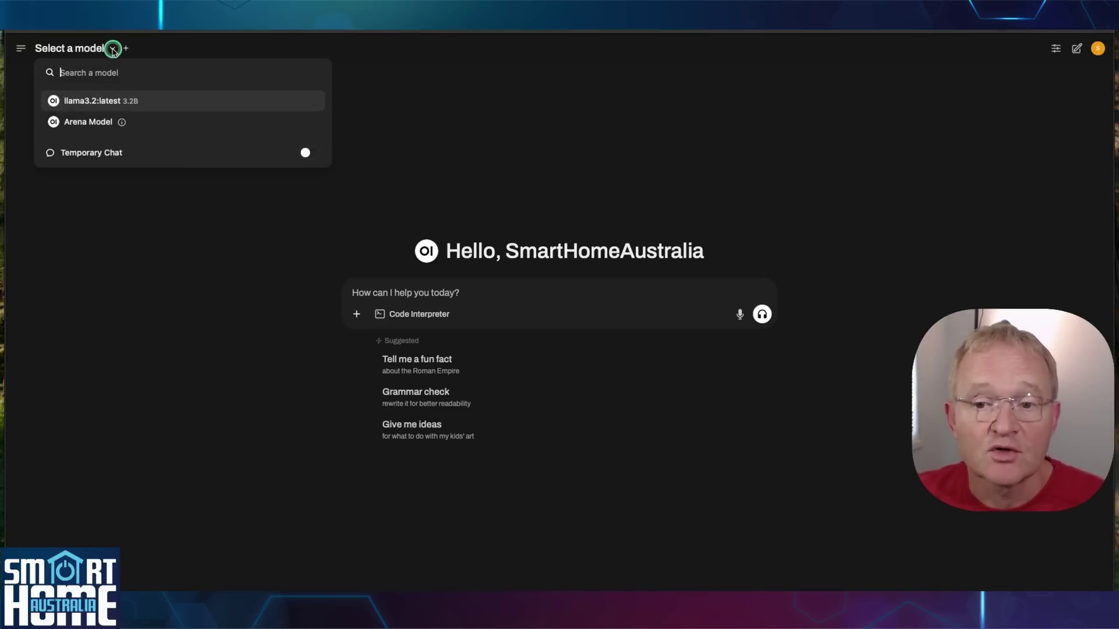
left_click(112, 49)
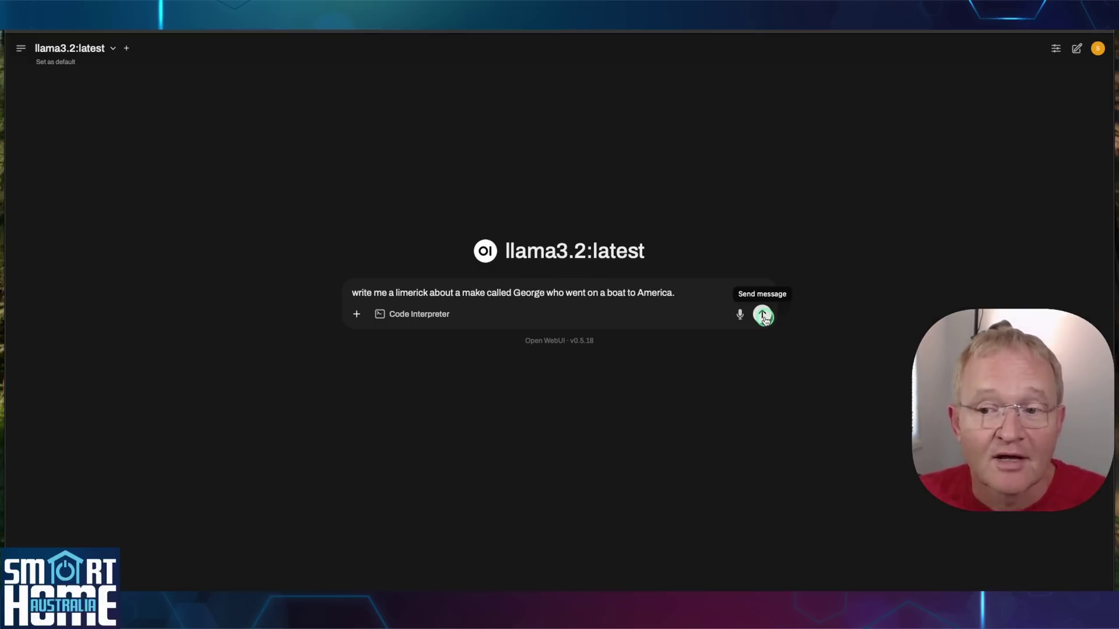
- Send llama3.2:latest the request for a limerick about George sailing to America
left_click(763, 316)
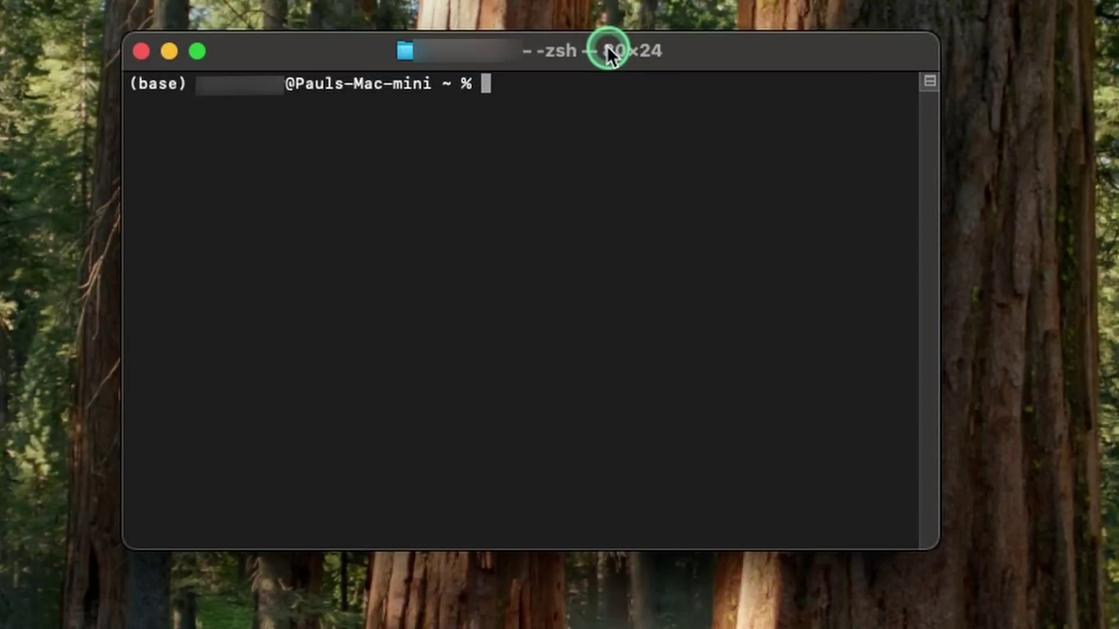
- Pull the 6.0 GB model with 'ollama pull llama3.2-vision:11b'
key("super+v")
key("Return")
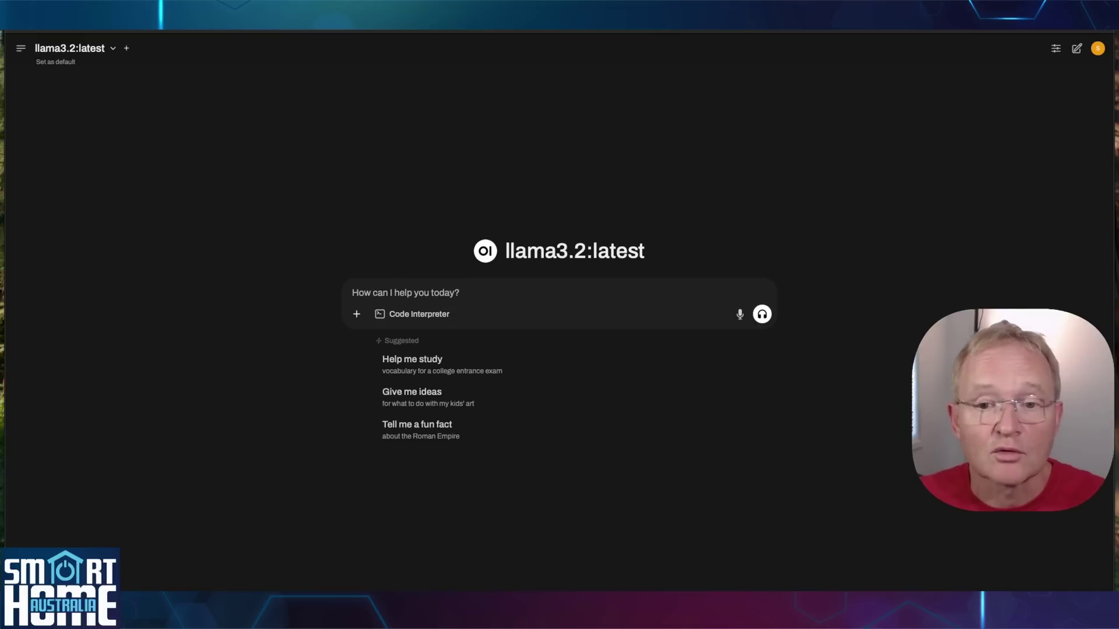
- Switch to llama3.2-vision:11b and send STAGE.jpg asking what the photo shows
left_click(112, 50)
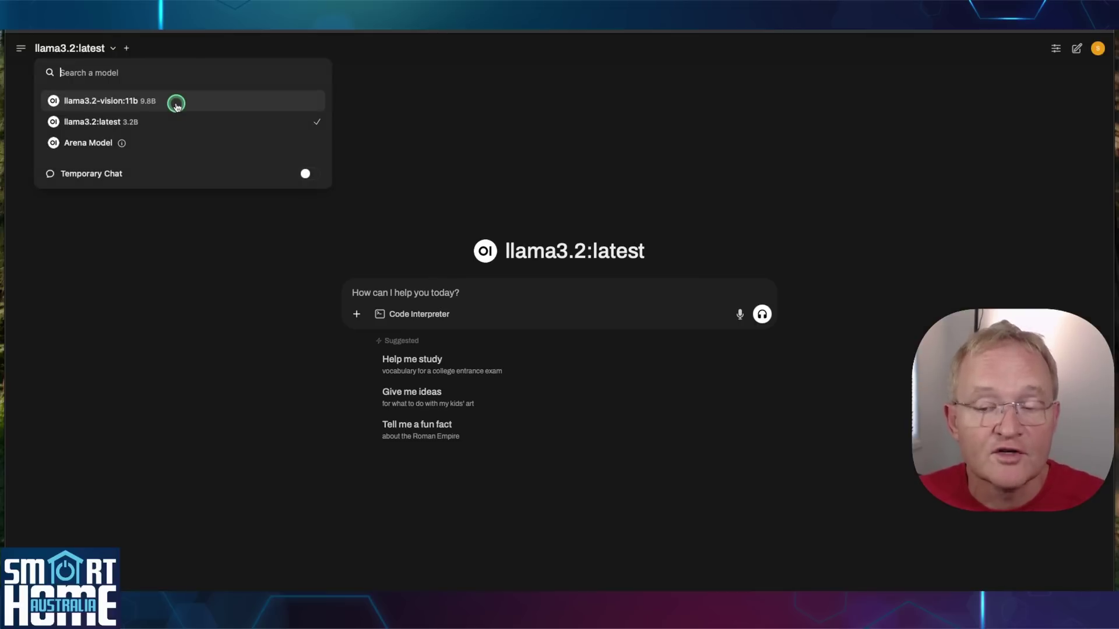
left_click(176, 104)
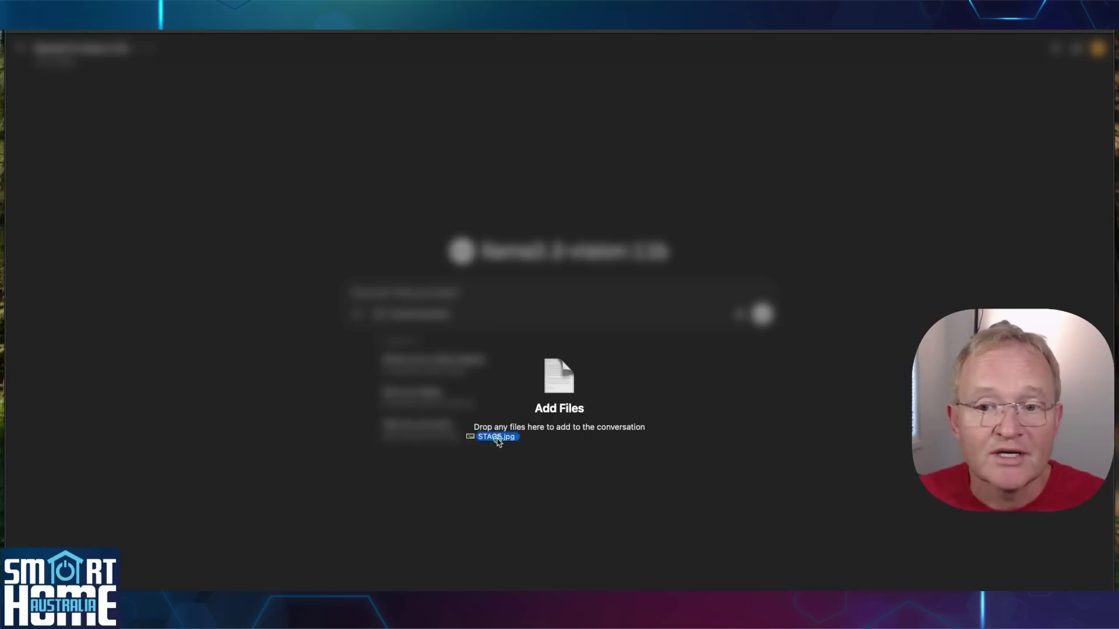
left_click_drag(507, 439, 512, 429)
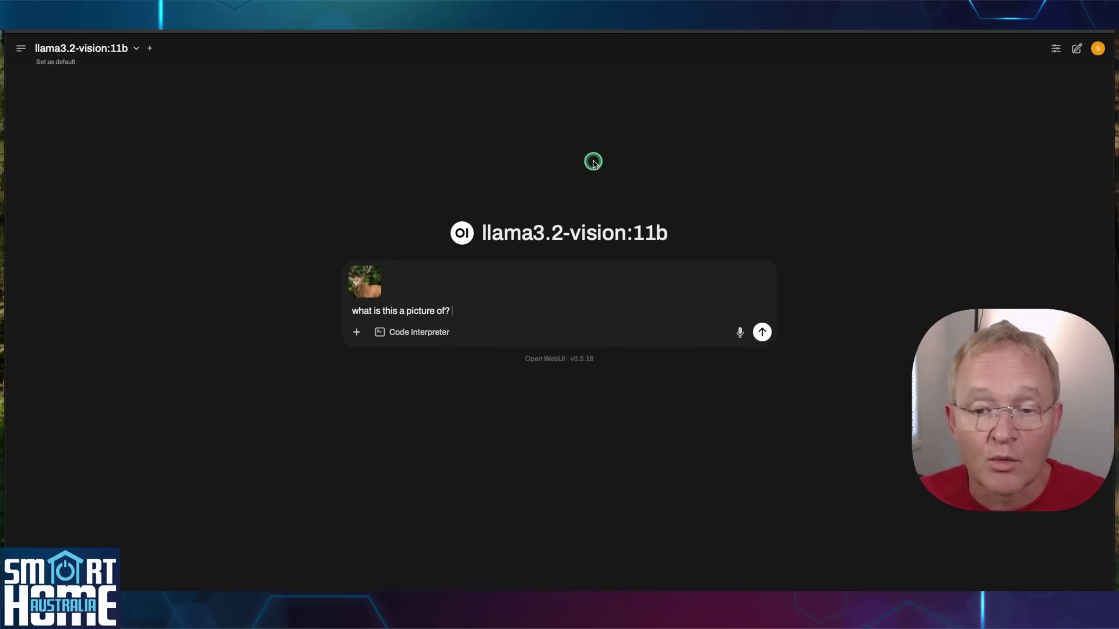
key("Return")
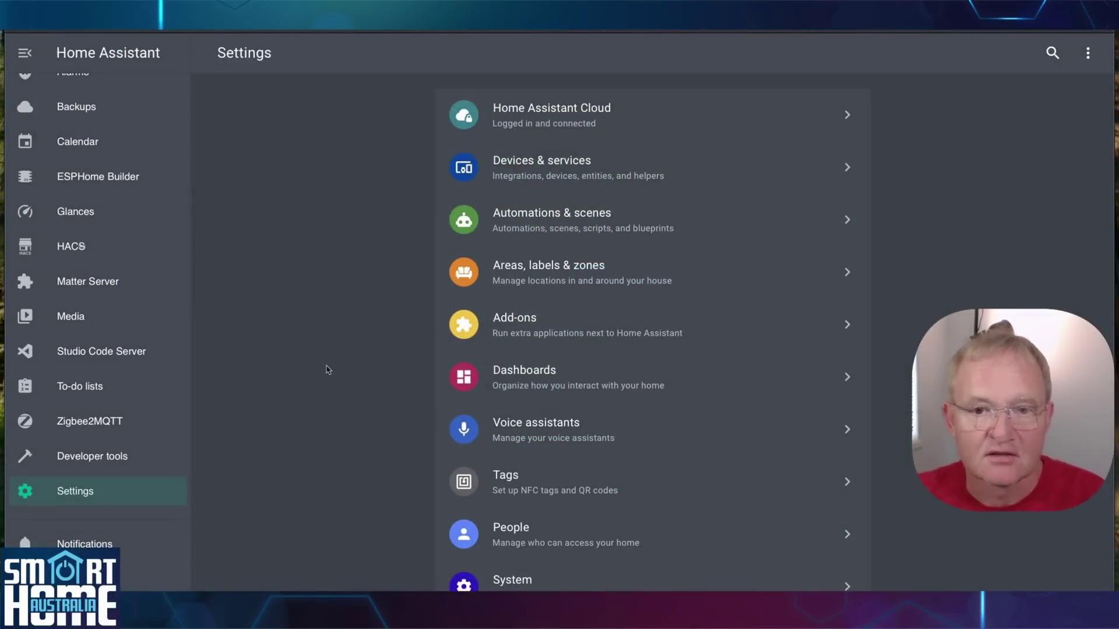
- Download LLM Vision version 1.4.0 from the Home Assistant Community Store and reload the page
left_click(81, 246)
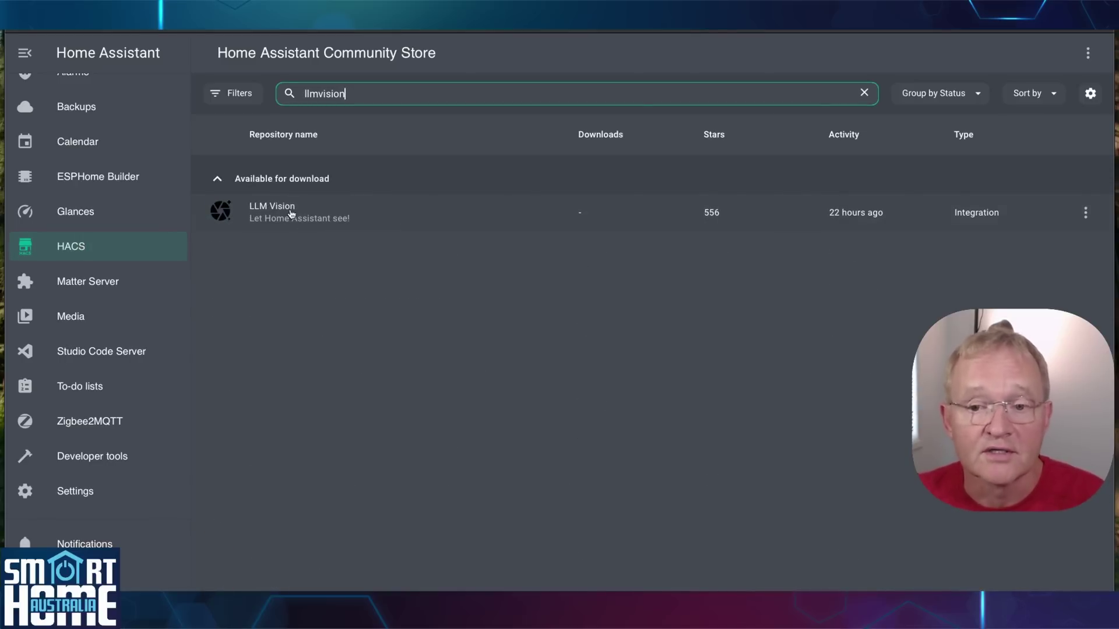
left_click(291, 213)
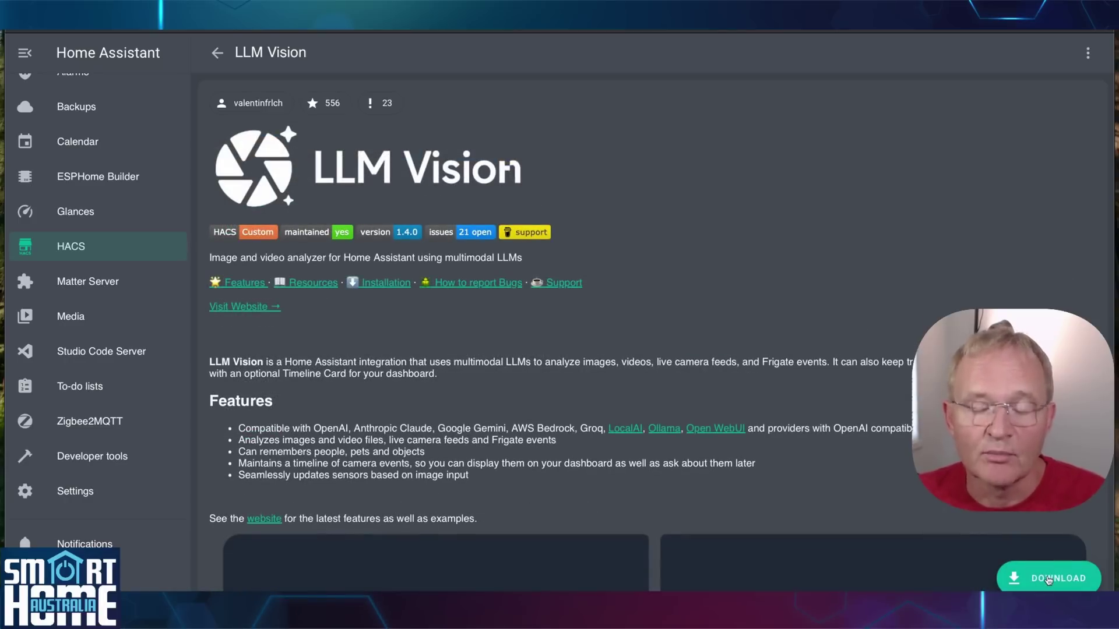
left_click(1048, 580)
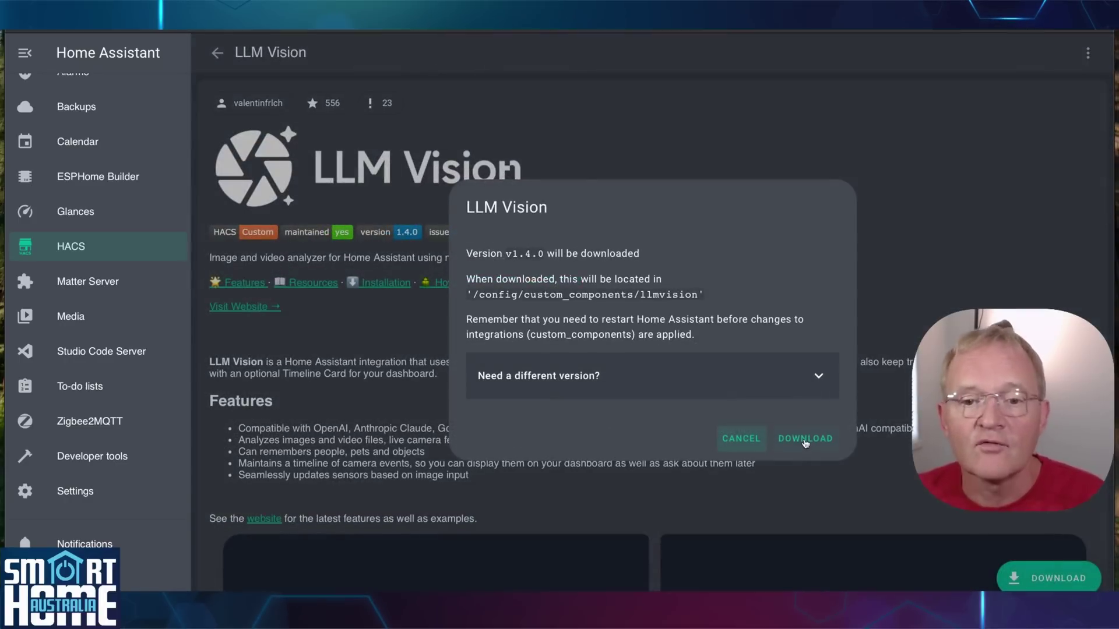
left_click(804, 440)
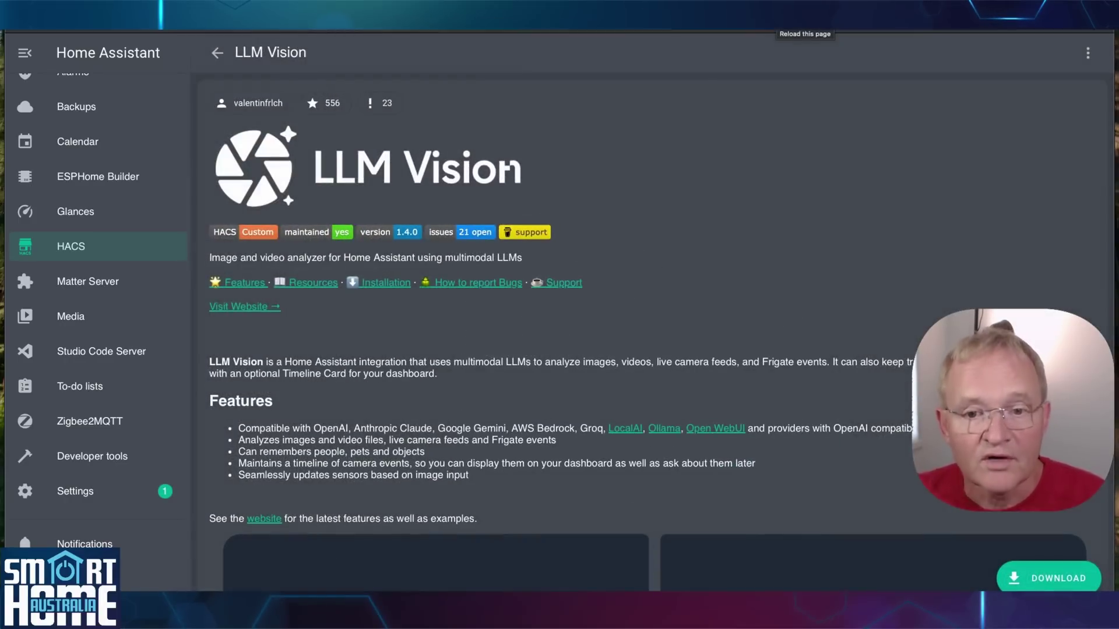
left_click(805, 26)
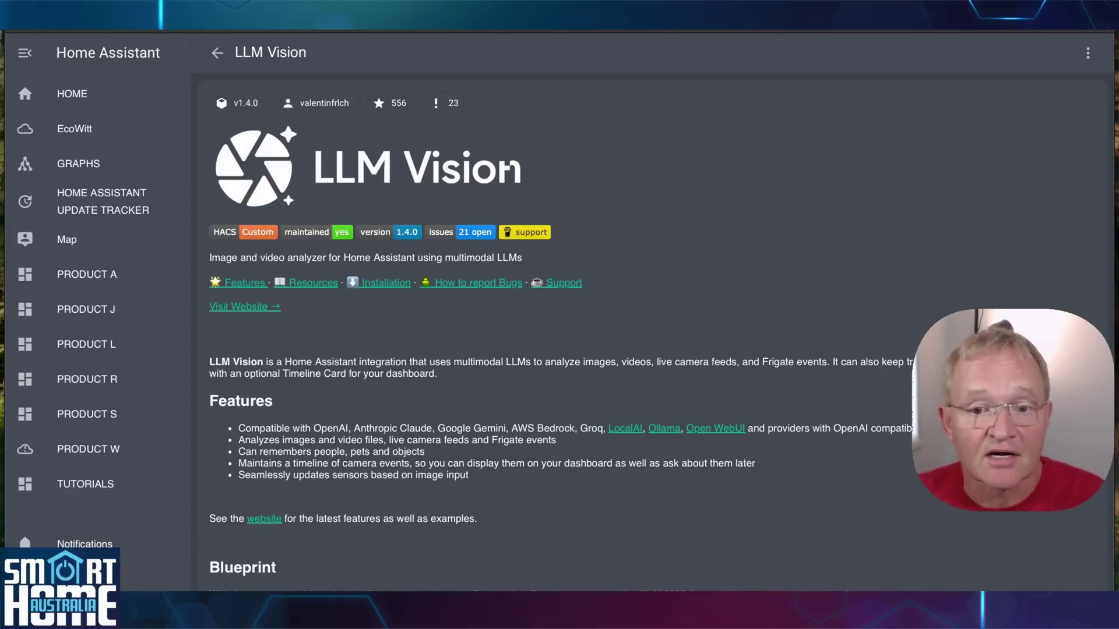
- Restart Home Assistant through the pending 'Restart required' repair in Settings
scroll(73, 500, "down", 10)
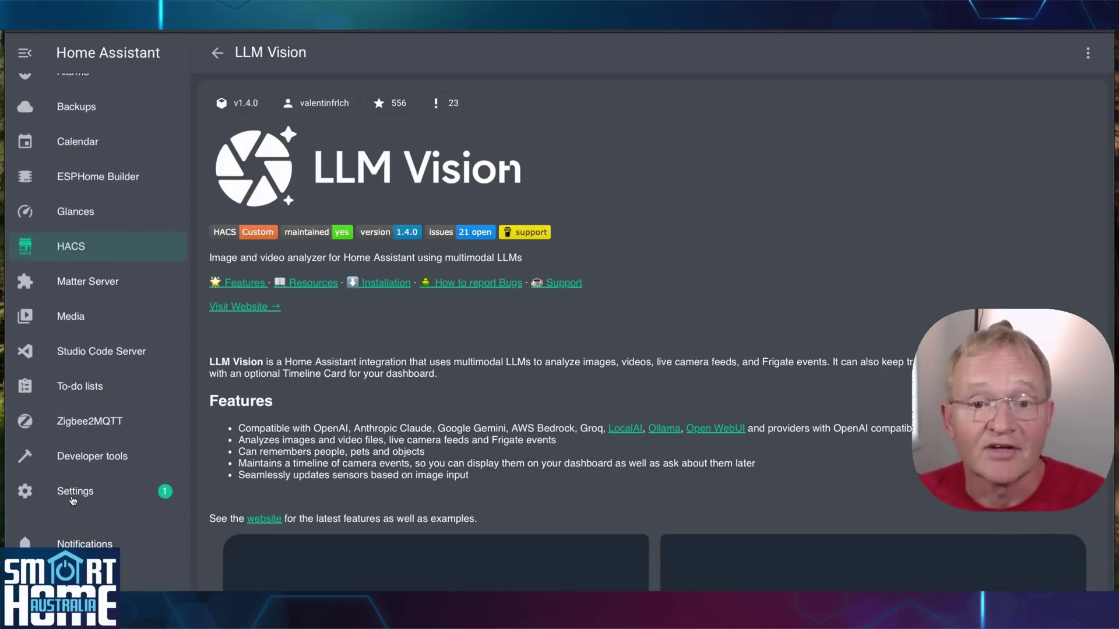
left_click(73, 496)
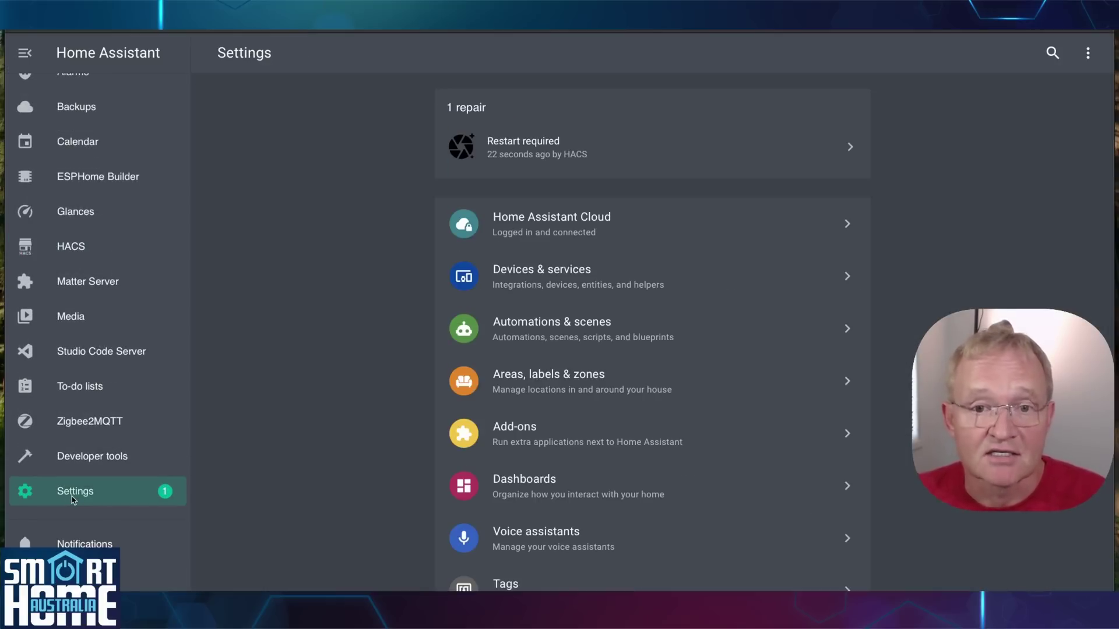
left_click(588, 150)
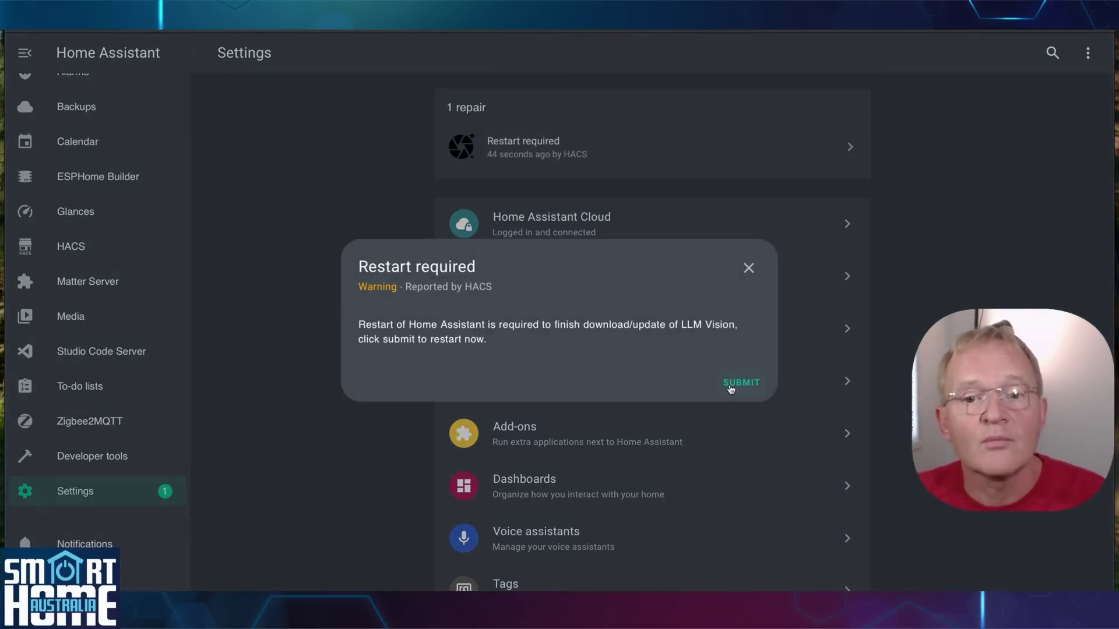
left_click(731, 383)
left_click(669, 359)
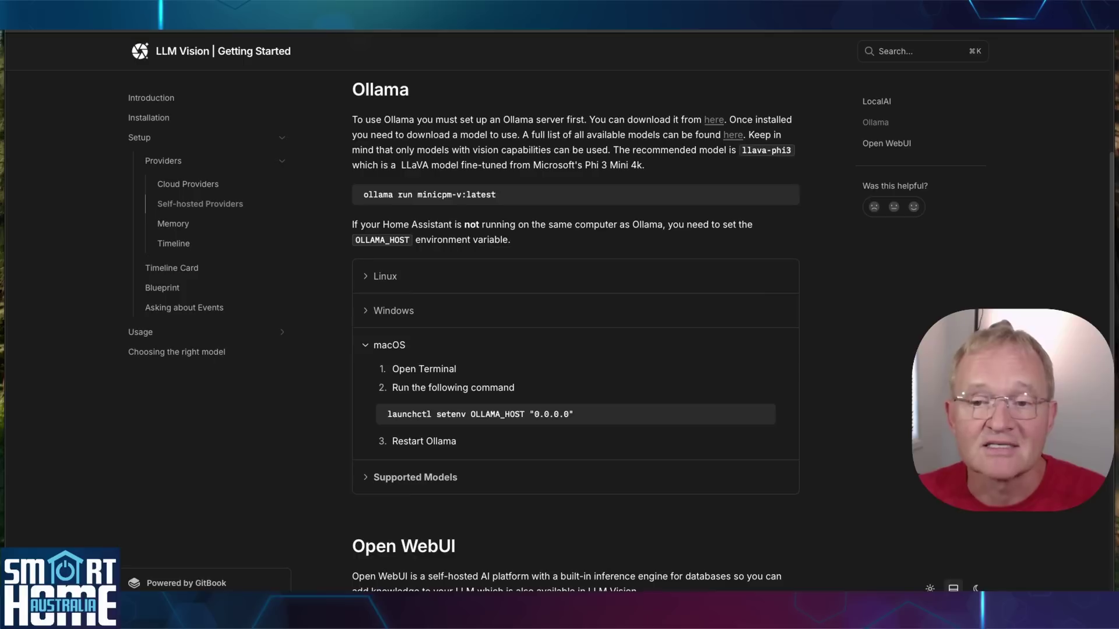
- Find the macOS launchctl setenv OLLAMA_HOST "0.0.0.0" command in the Ollama docs section
mouse_move(763, 418)
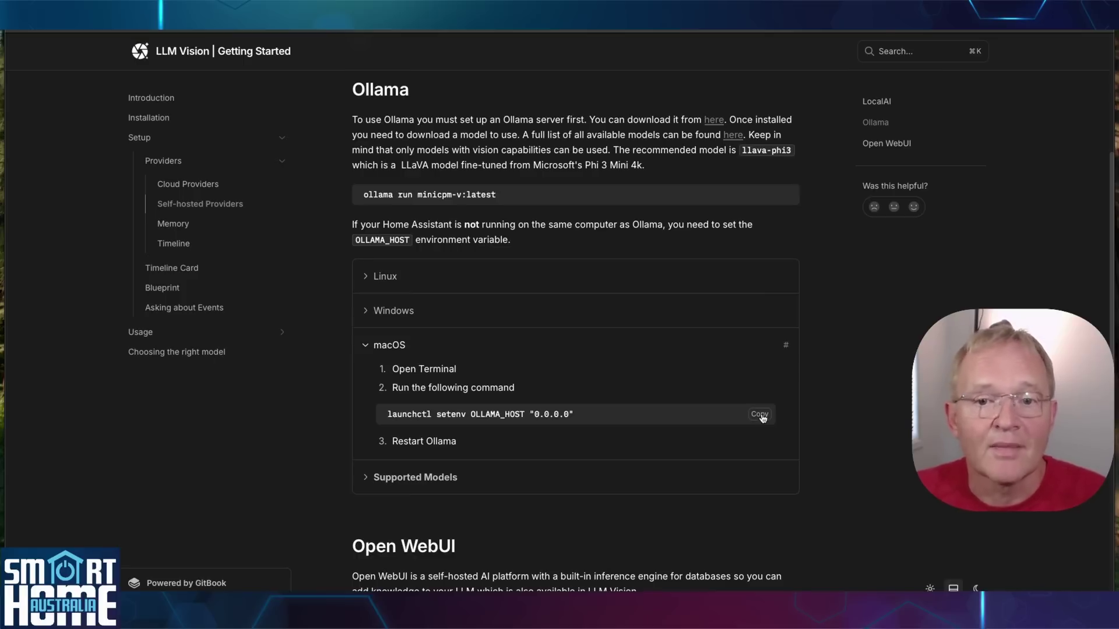
- Copy the launchctl setenv OLLAMA_HOST "0.0.0.0" command and run it in Terminal
left_click(760, 415)
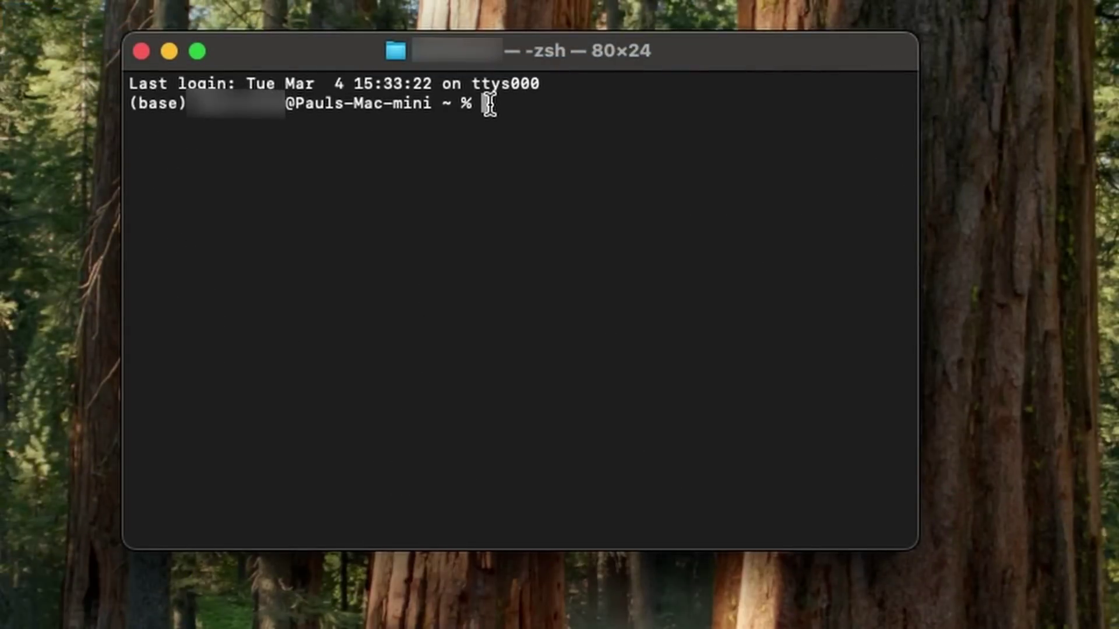
key("super+v")
key("Return")
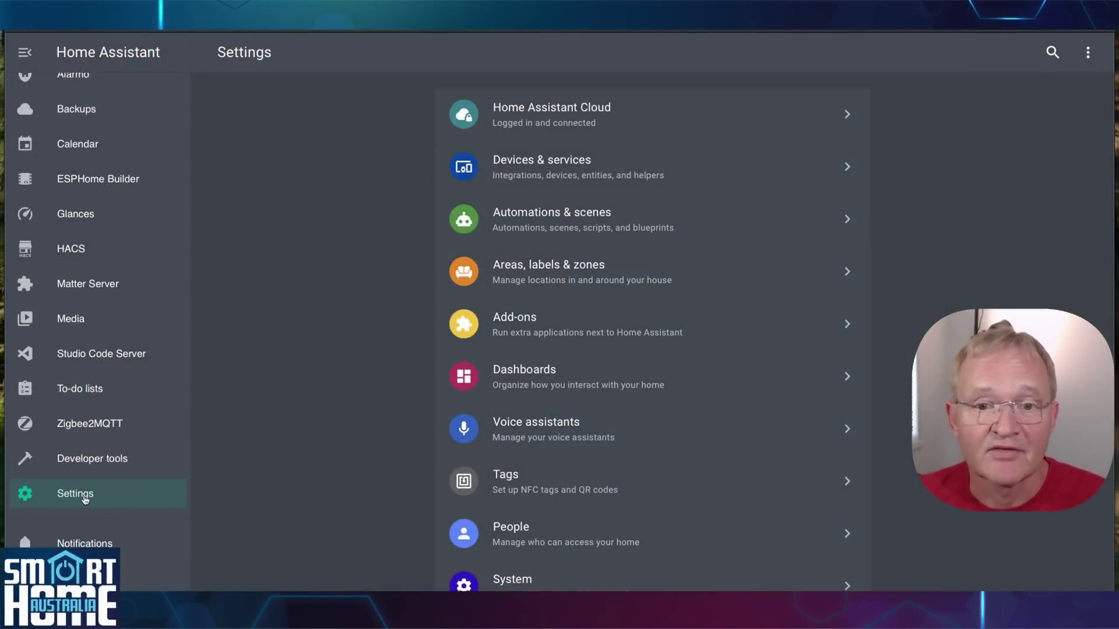
- Add an LLM Vision integration with the Ollama provider at 192.168.1.225, port 11434
left_click(520, 168)
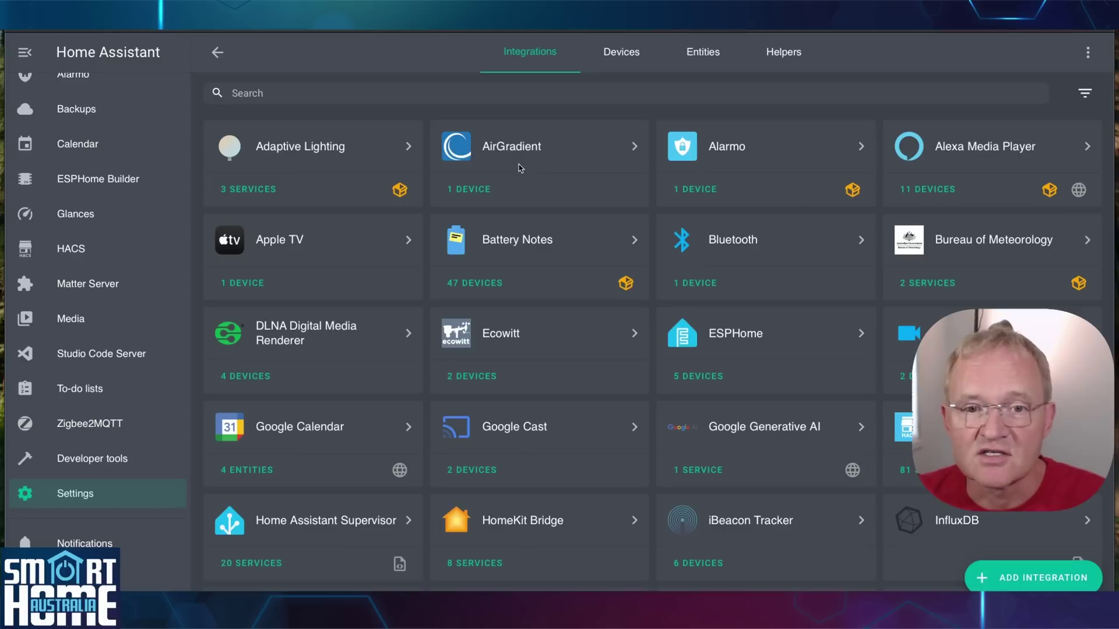
left_click(1018, 580)
type("llm visiosn")
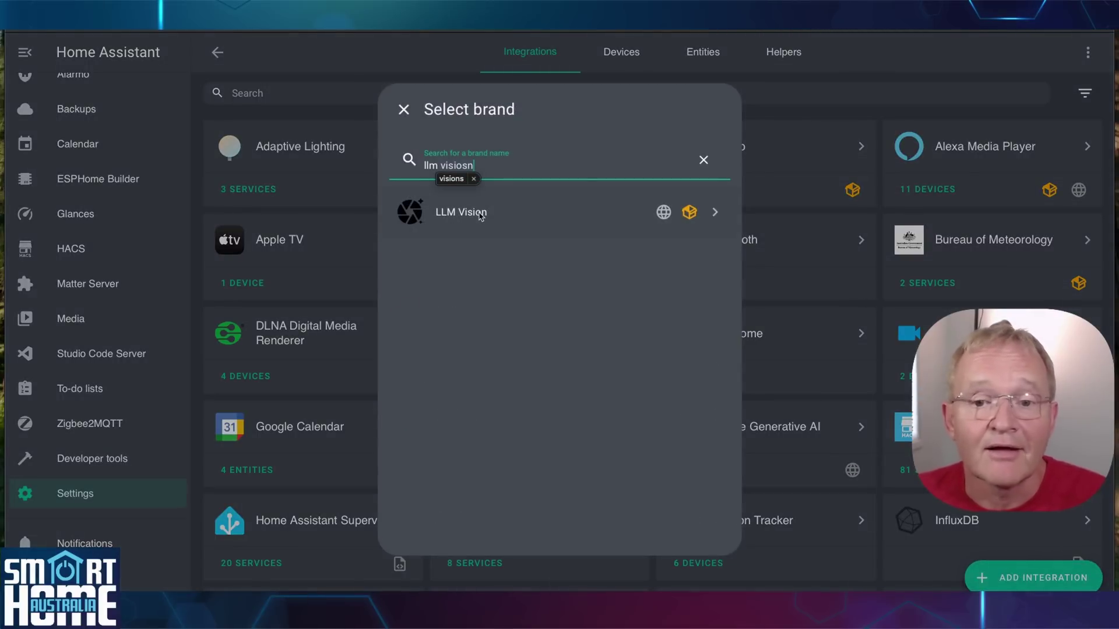
left_click(481, 214)
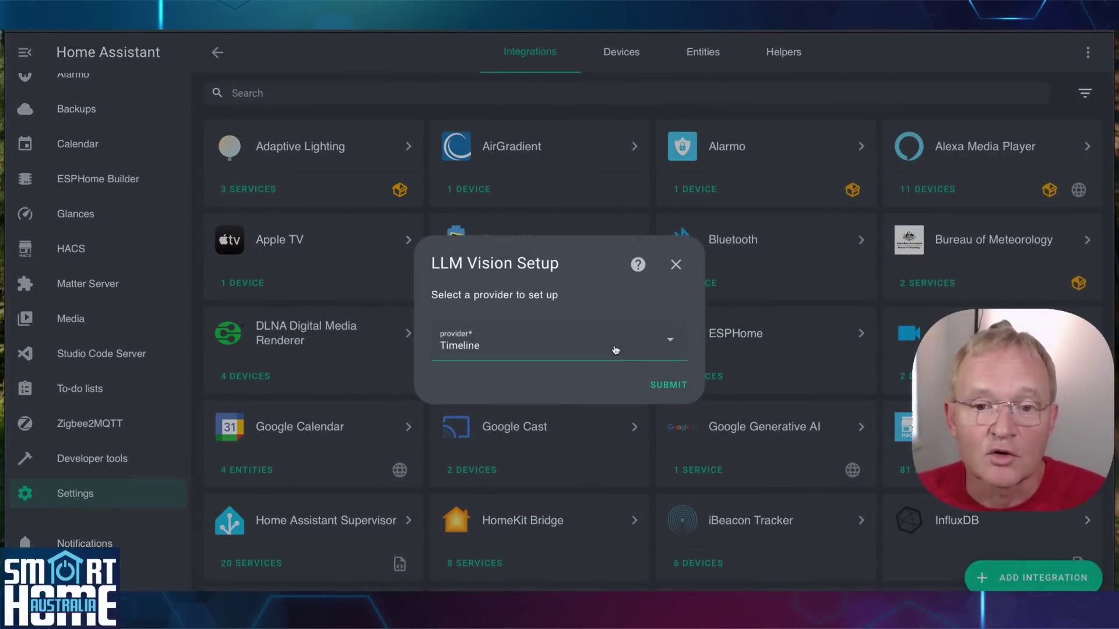
left_click(615, 350)
left_click(469, 196)
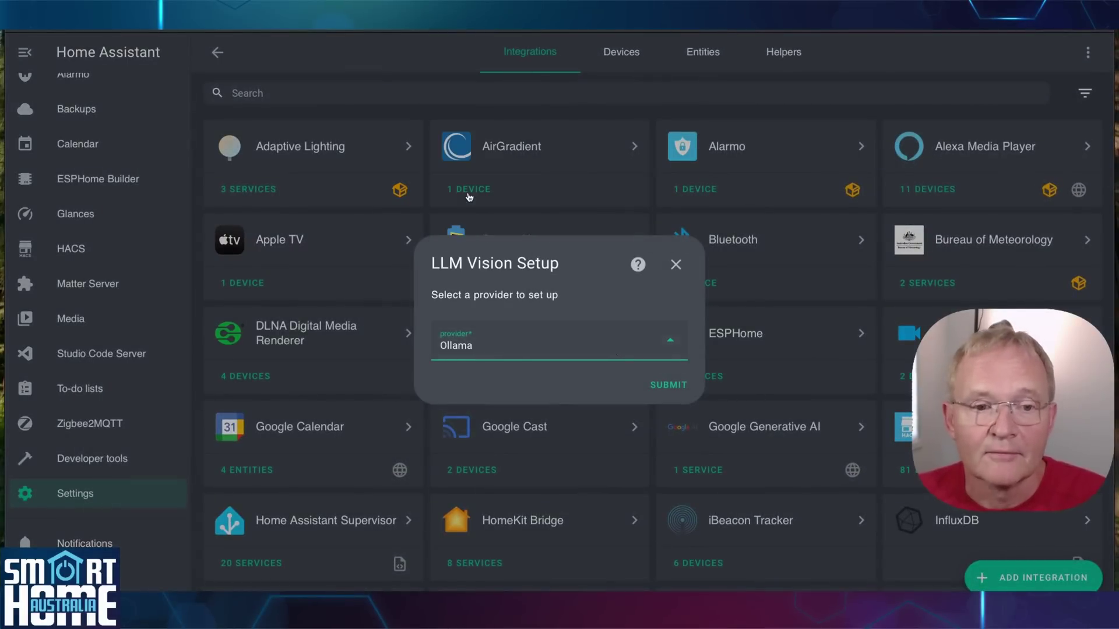
left_click(675, 388)
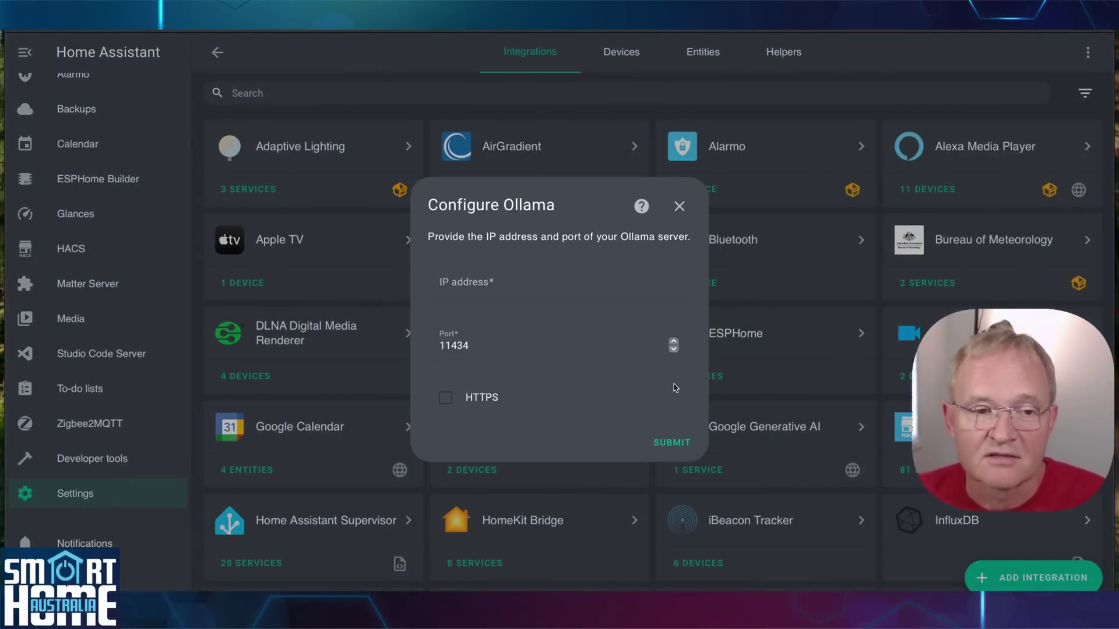
left_click(668, 449)
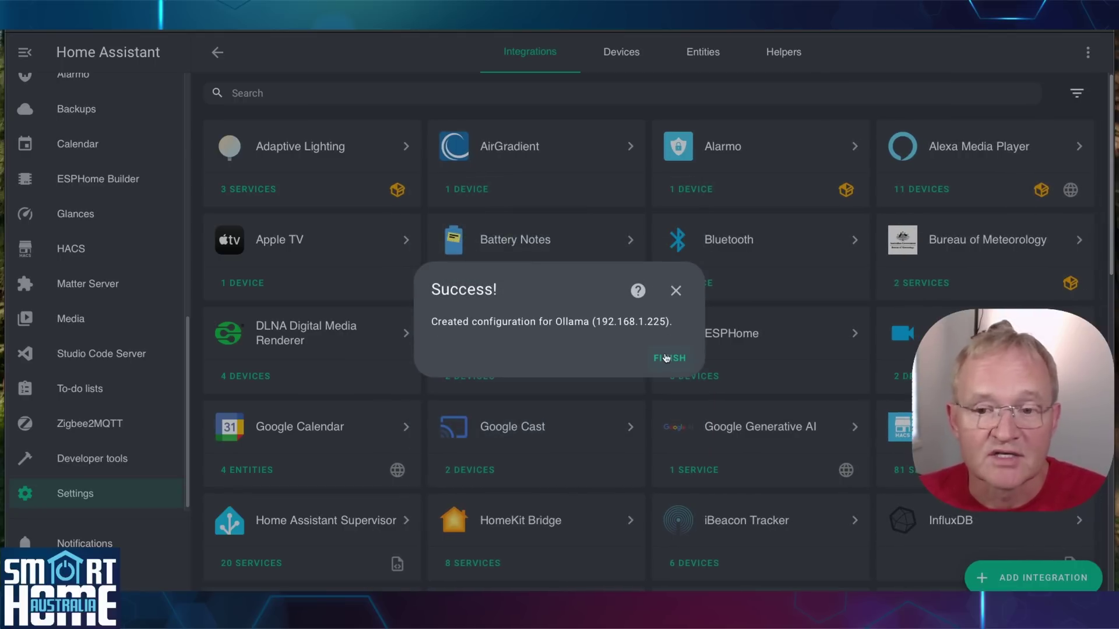
left_click(666, 359)
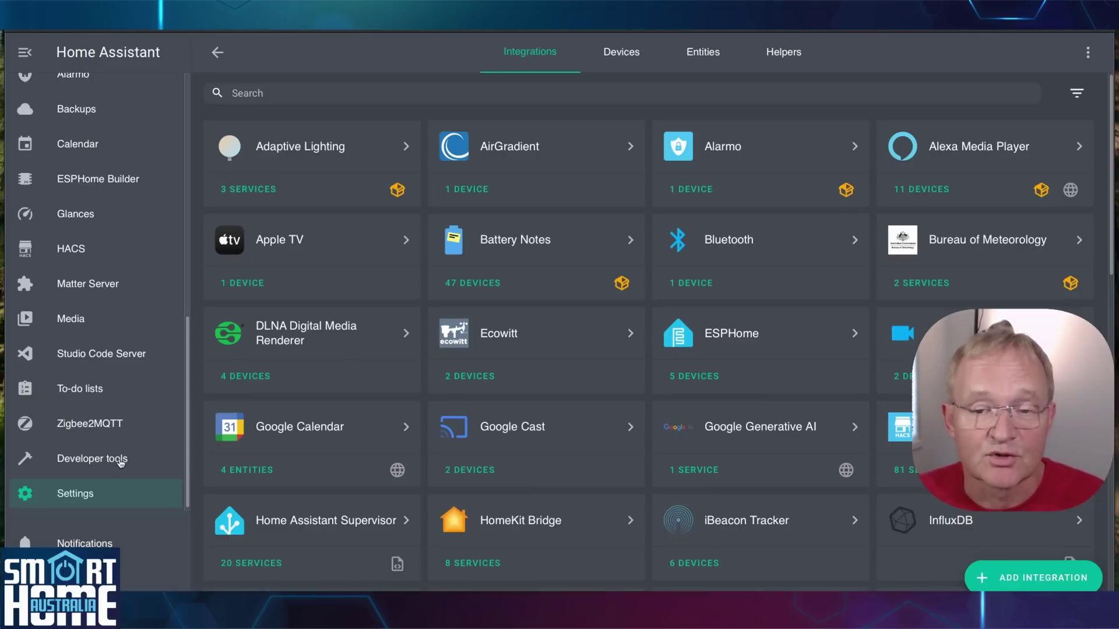
- In Developer tools, choose the LLM Vision: Image Analyzer action with the Ollama (192.168.1.225) provider
left_click(120, 460)
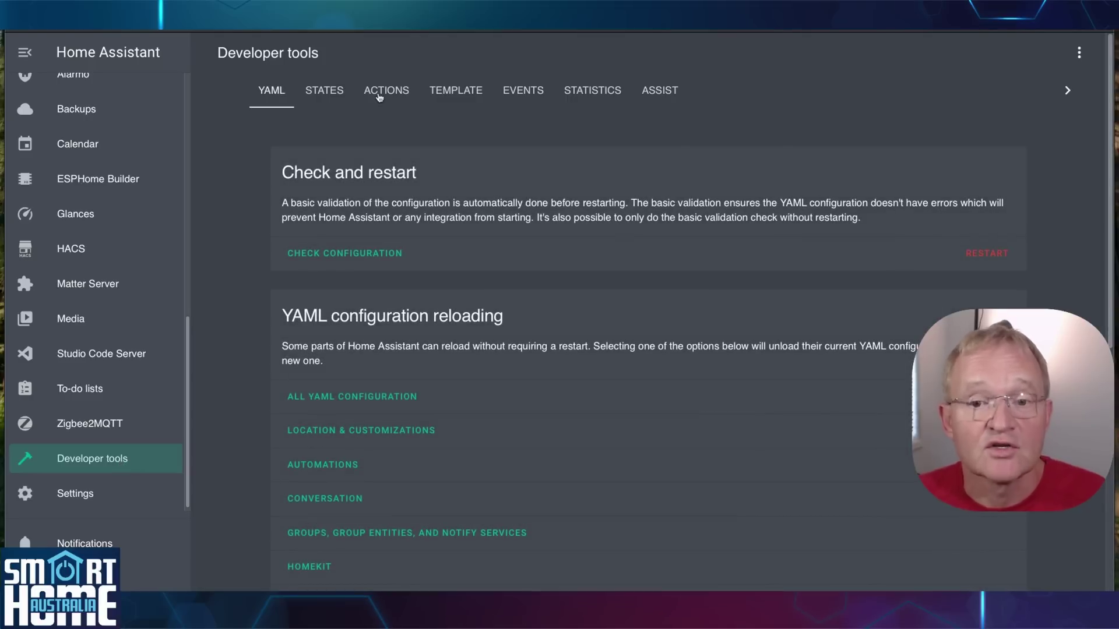
left_click(379, 93)
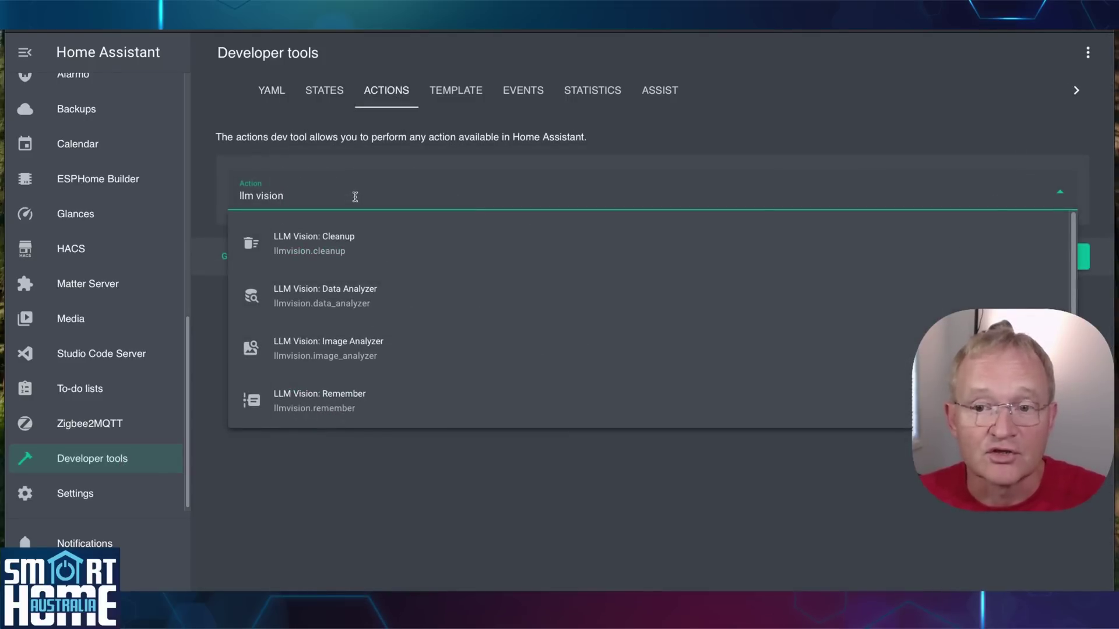
left_click(352, 349)
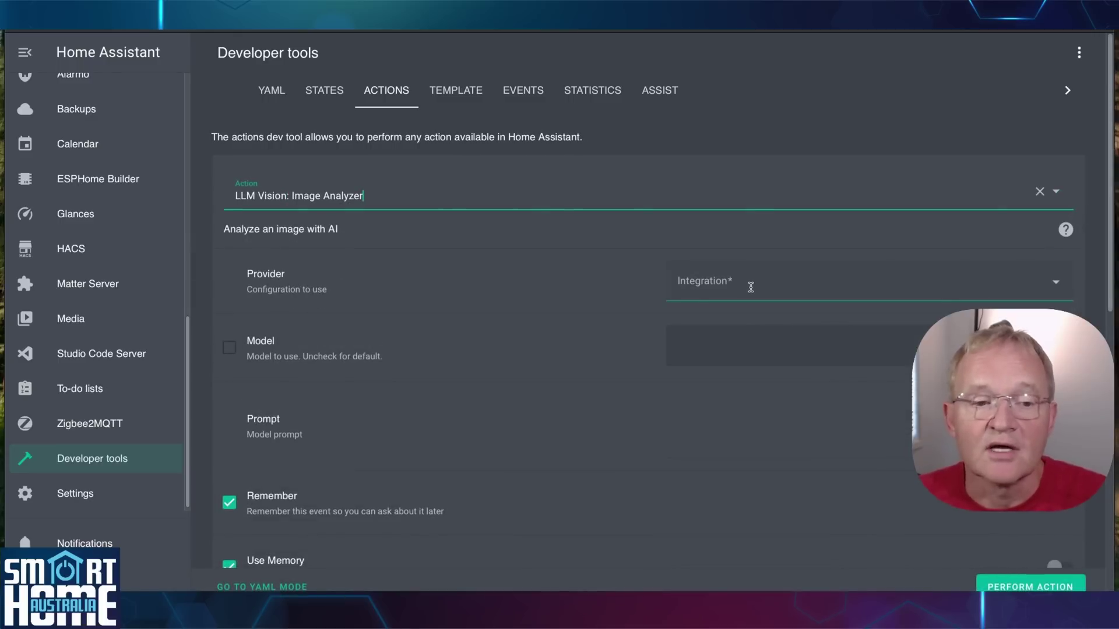
left_click(750, 287)
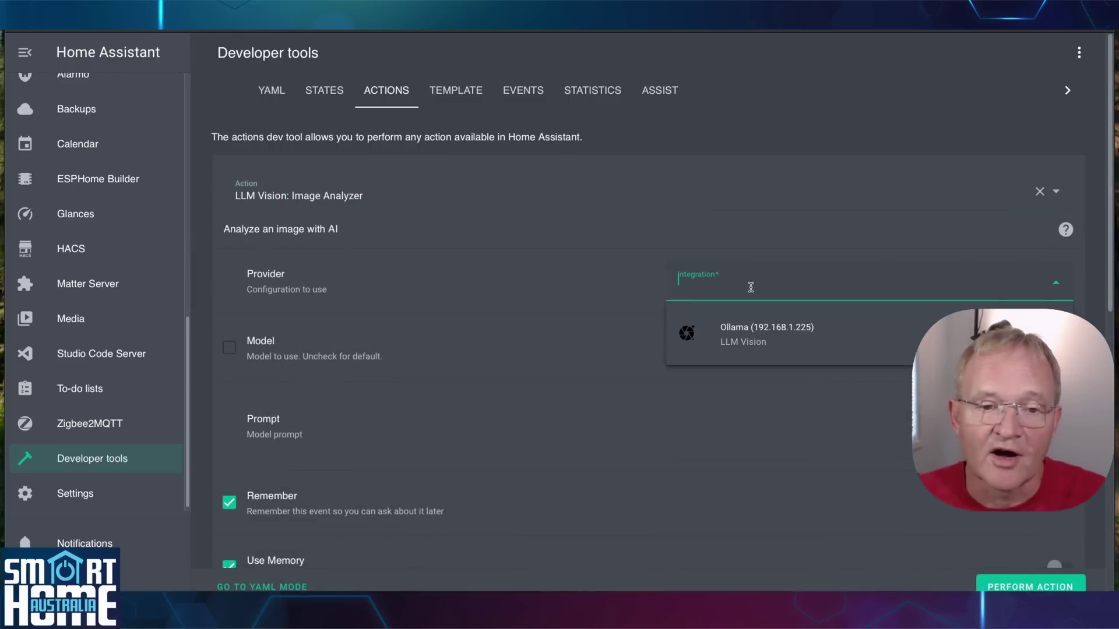
left_click(752, 346)
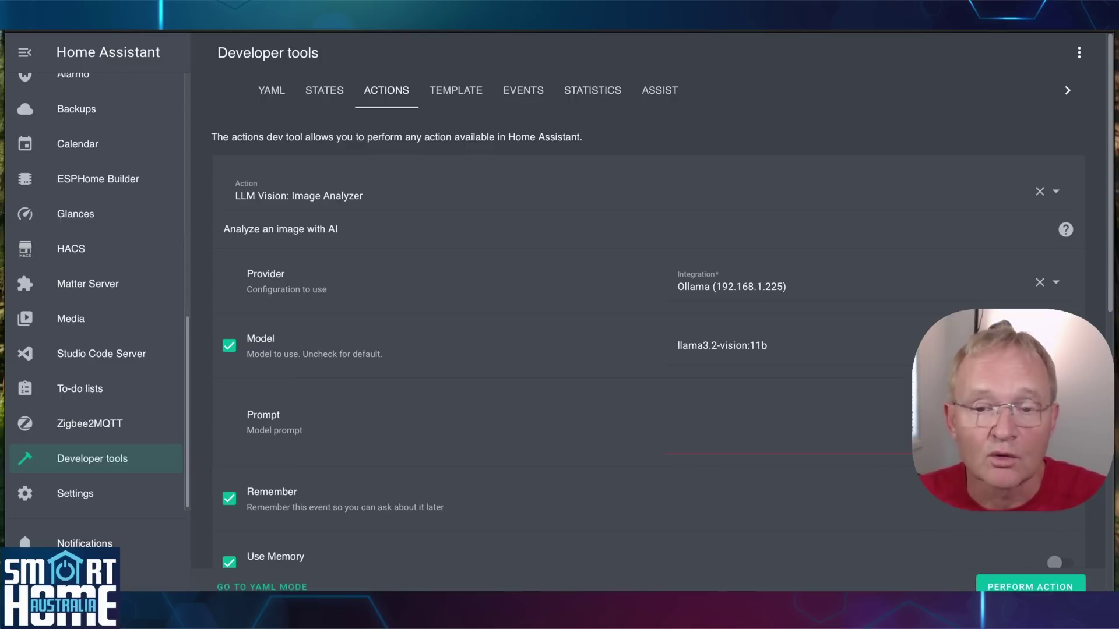
- Paste the prompt asking what the image shows, enable Image File /config/www/temp/STAG.jpg, and run the analysis
key("ctrl+v")
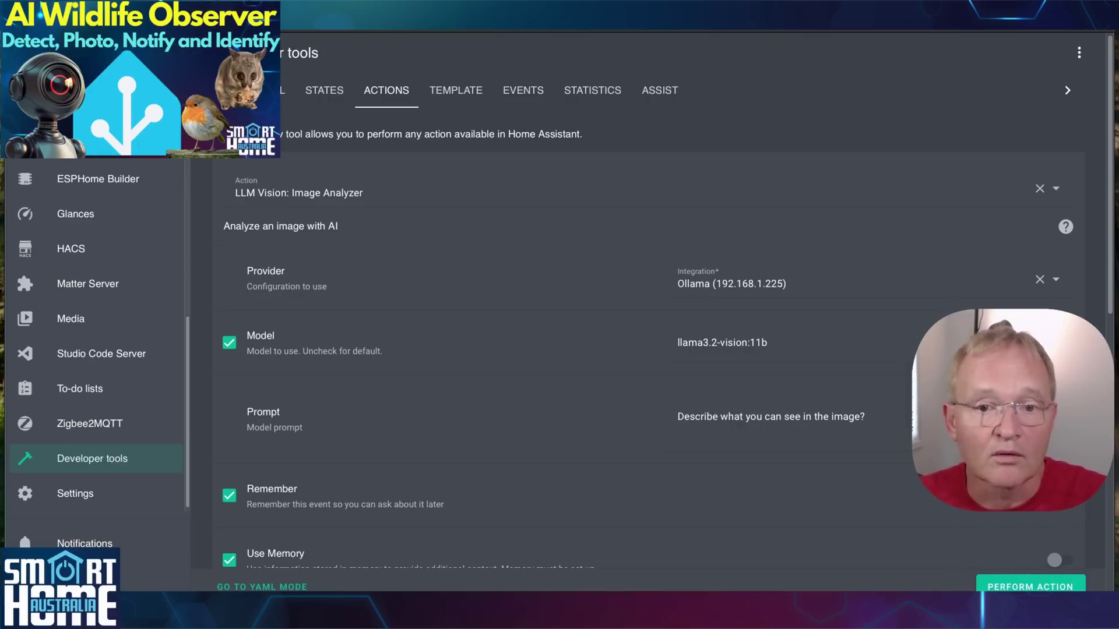
scroll(230, 263, "down", 6)
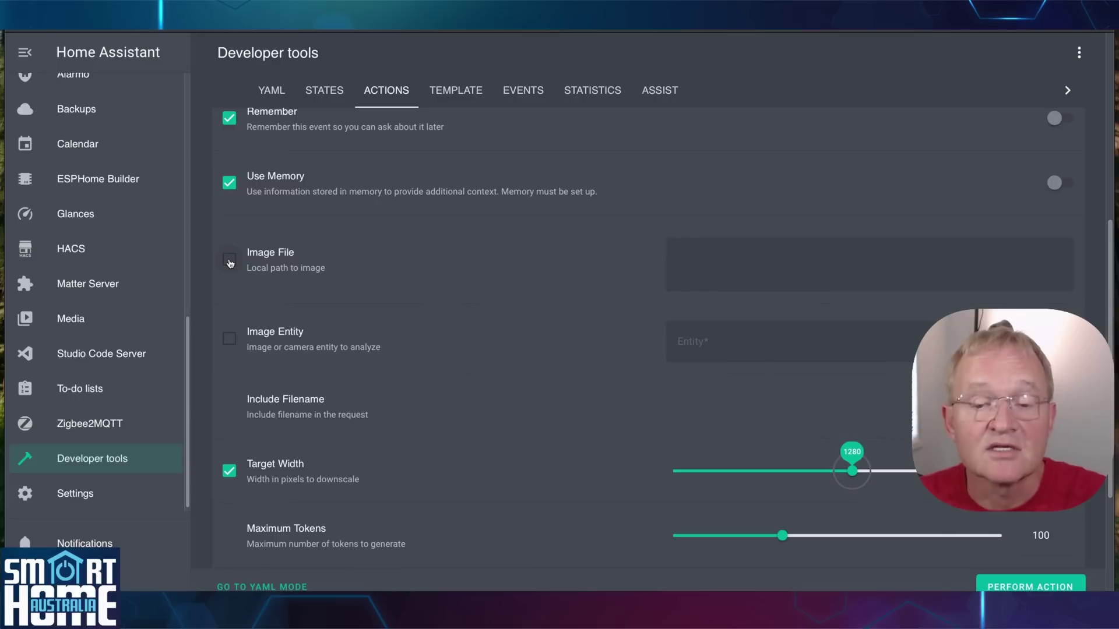
left_click(230, 260)
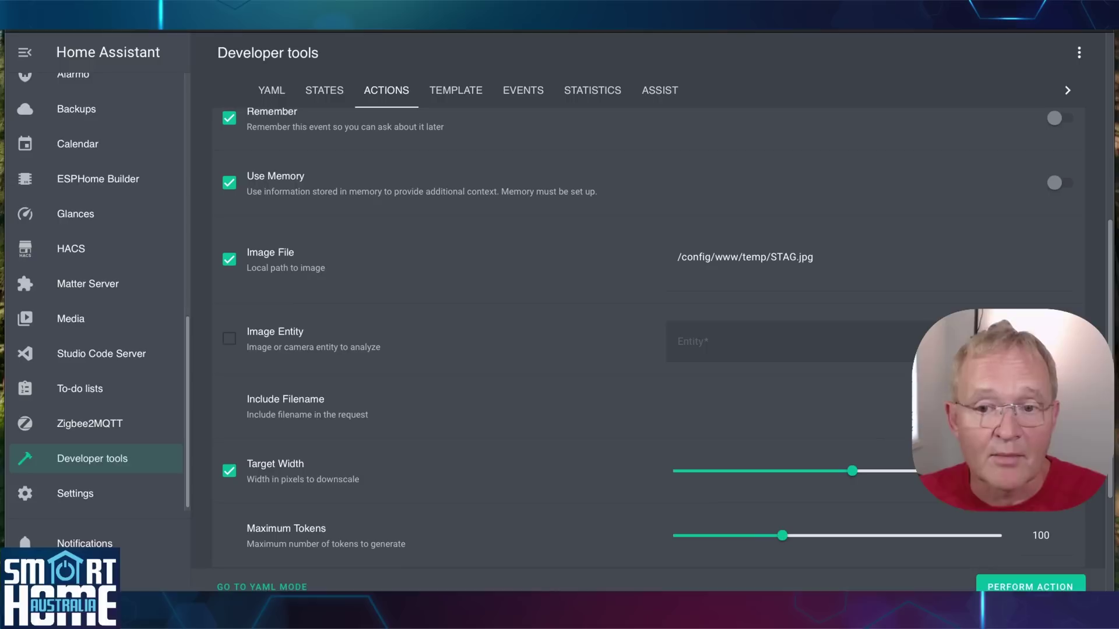
left_click(1024, 590)
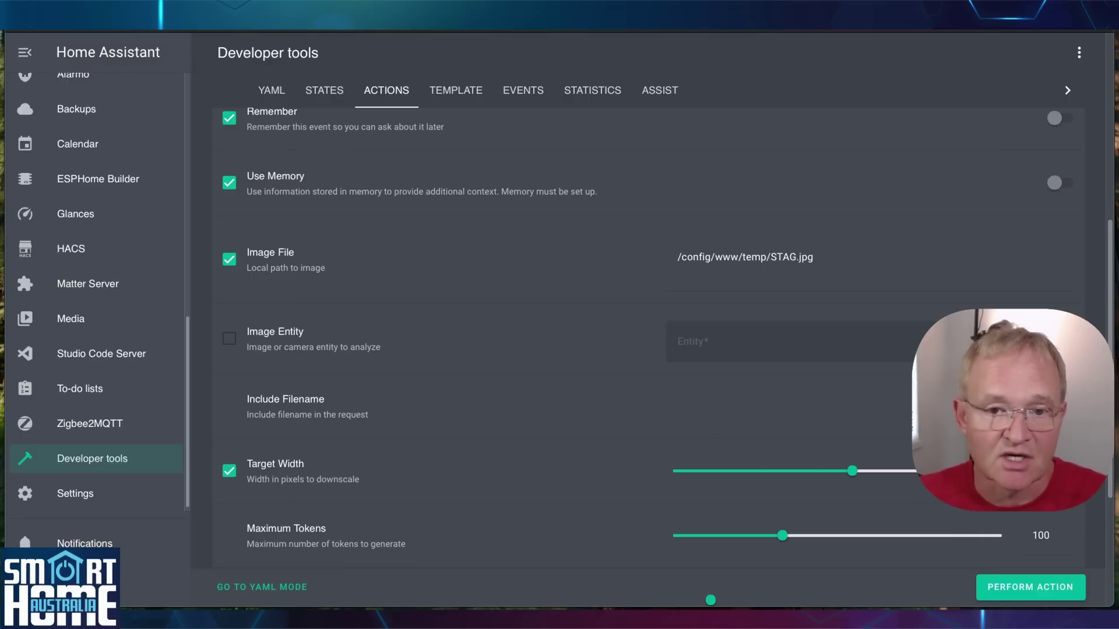
scroll(641, 350, "down", 4)
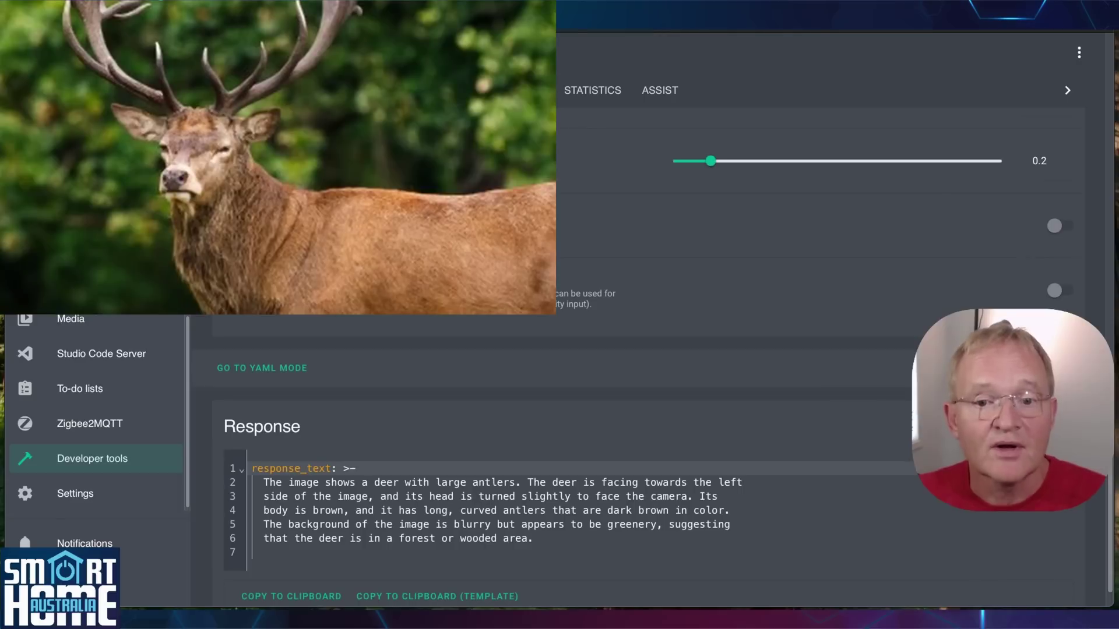